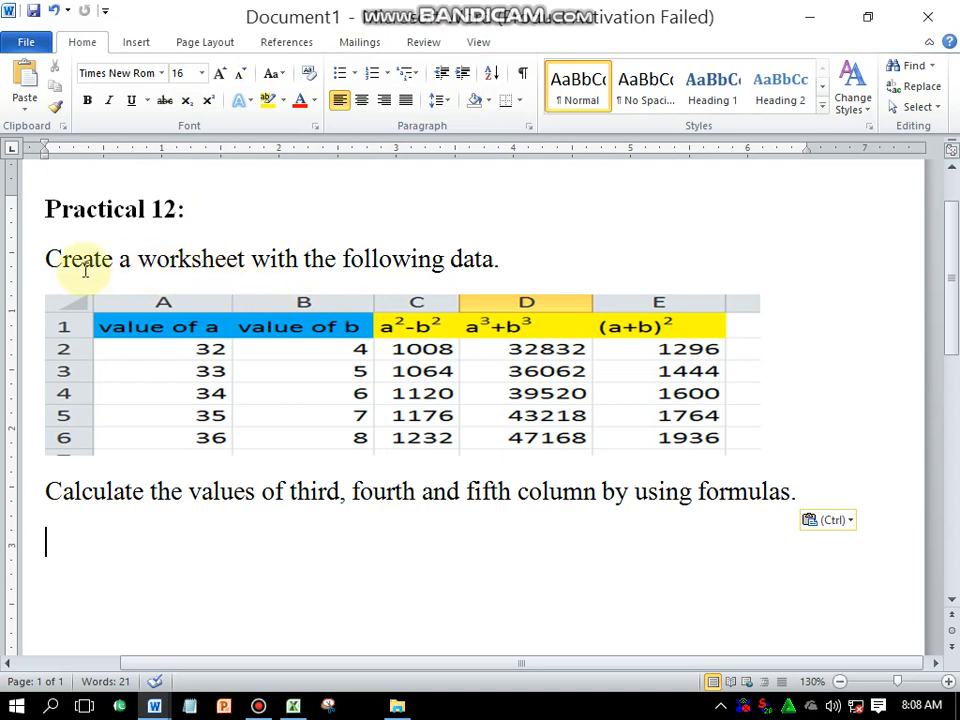
Step: Read the Practical 12 instructions in Word and switch to the Excel worksheet
{"action": "left_click_drag", "start_coordinate": [46, 258], "coordinate": [382, 262]}
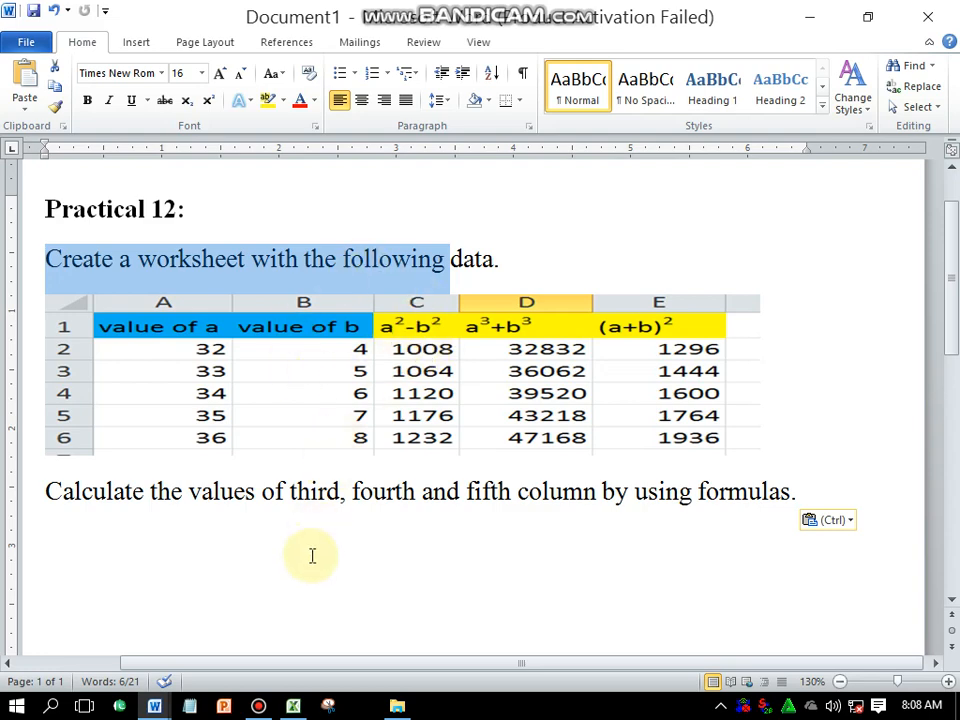
{"action": "left_click", "coordinate": [296, 707]}
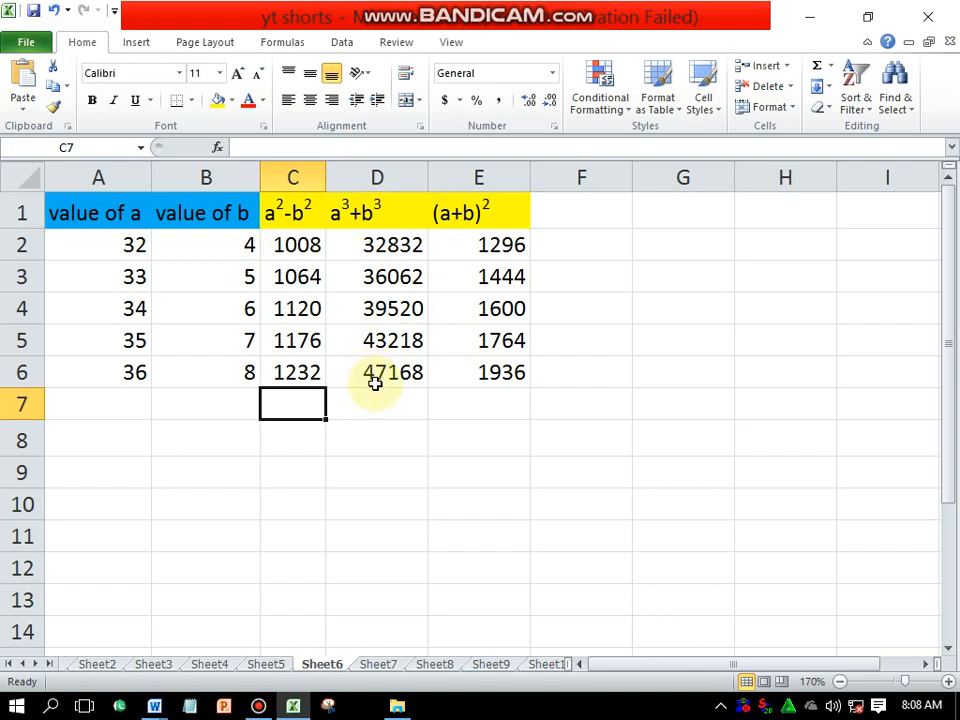
Step: Enter the sample expression a2-b2 in cell D8
{"action": "left_click", "coordinate": [354, 434]}
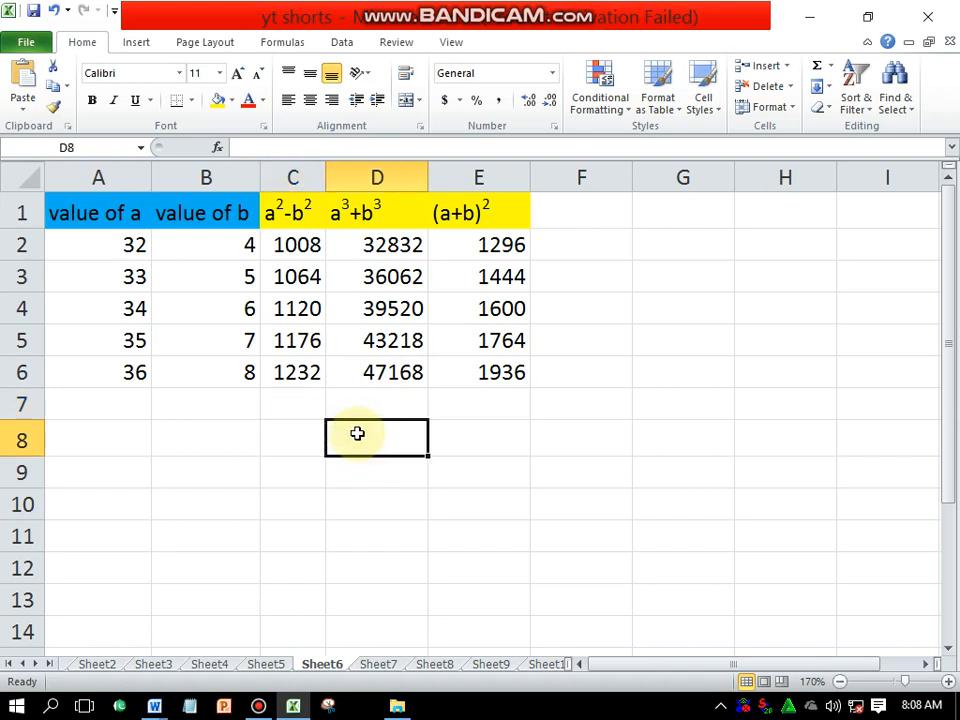
{"action": "type", "text": "a2"}
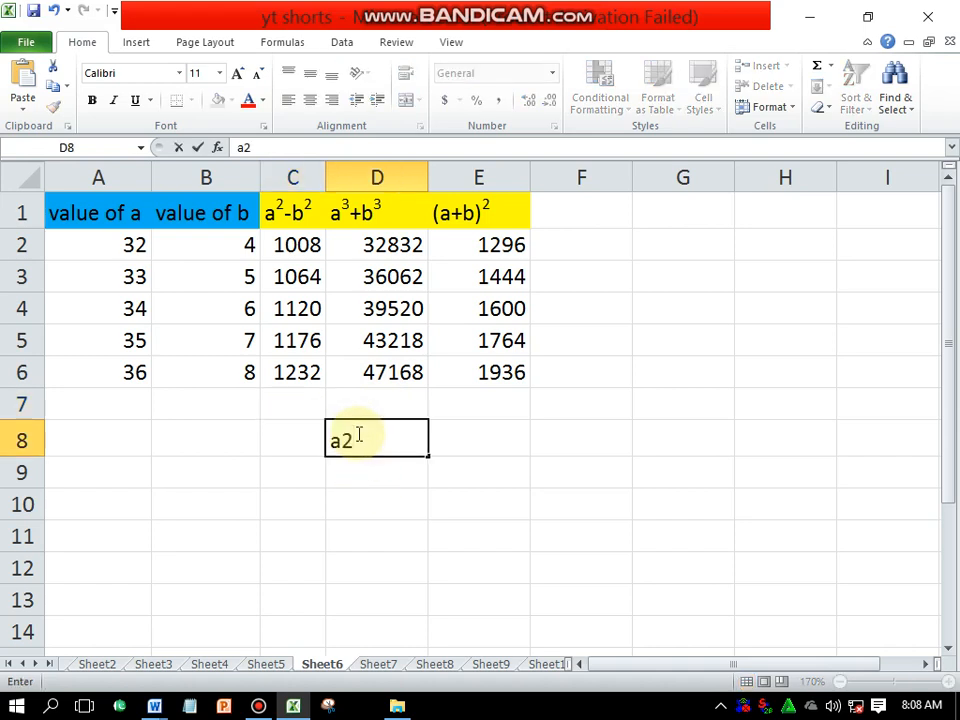
{"action": "type", "text": "-b2"}
Step: Format the 2 after the a in cell D8 as superscript
{"action": "left_click_drag", "start_coordinate": [341, 436], "coordinate": [327, 435]}
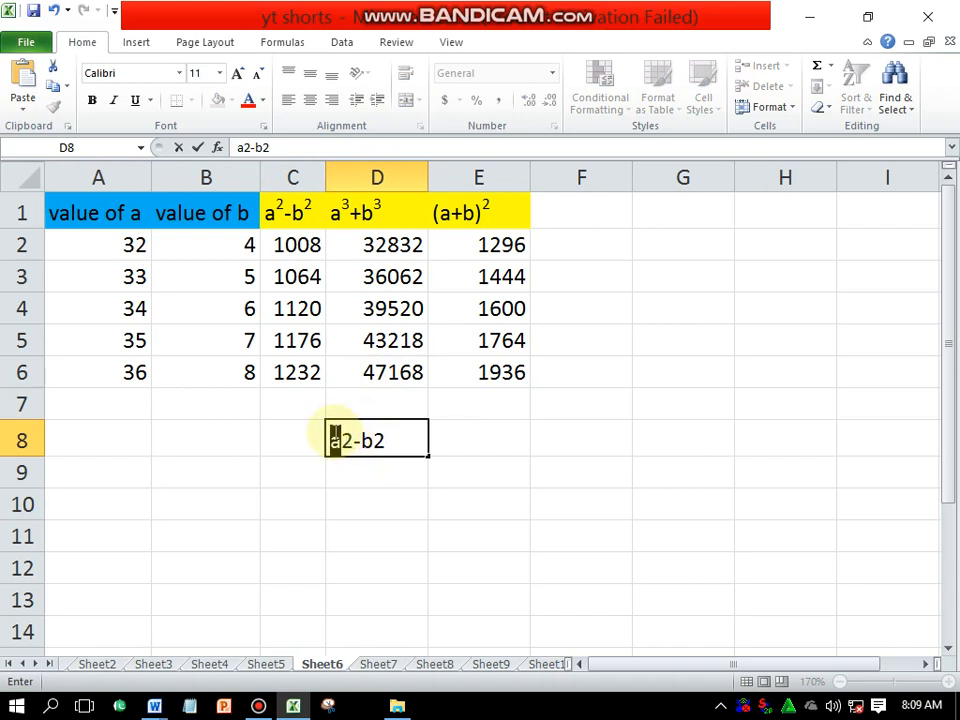
{"action": "left_click", "coordinate": [353, 444]}
{"action": "double_click", "coordinate": [353, 442]}
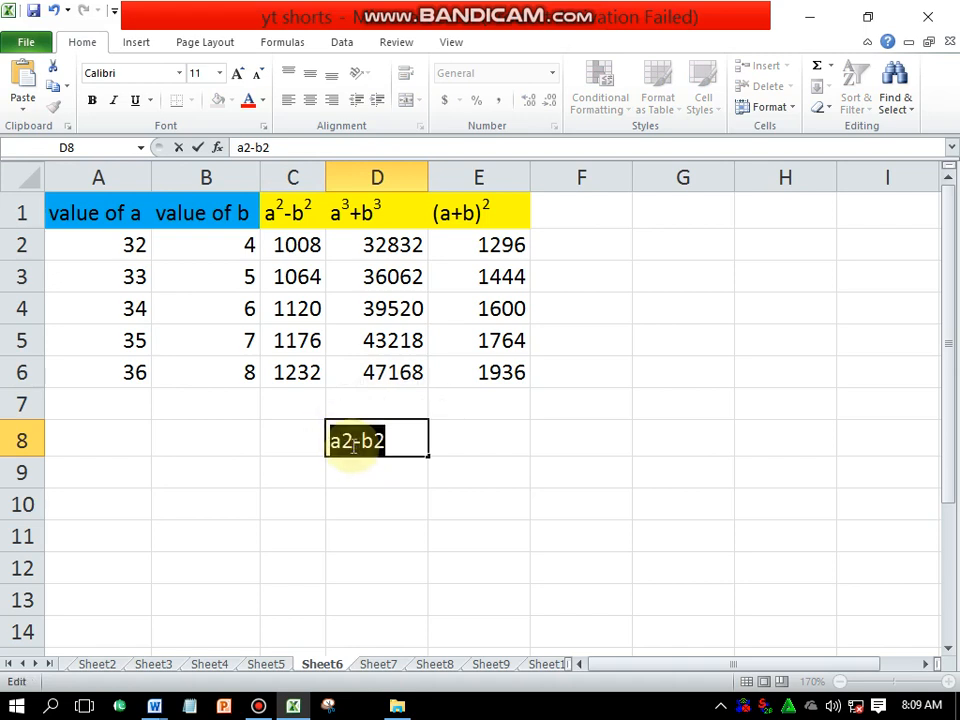
{"action": "left_click_drag", "start_coordinate": [354, 491], "coordinate": [354, 472]}
{"action": "left_click", "coordinate": [352, 443]}
{"action": "double_click", "coordinate": [352, 443]}
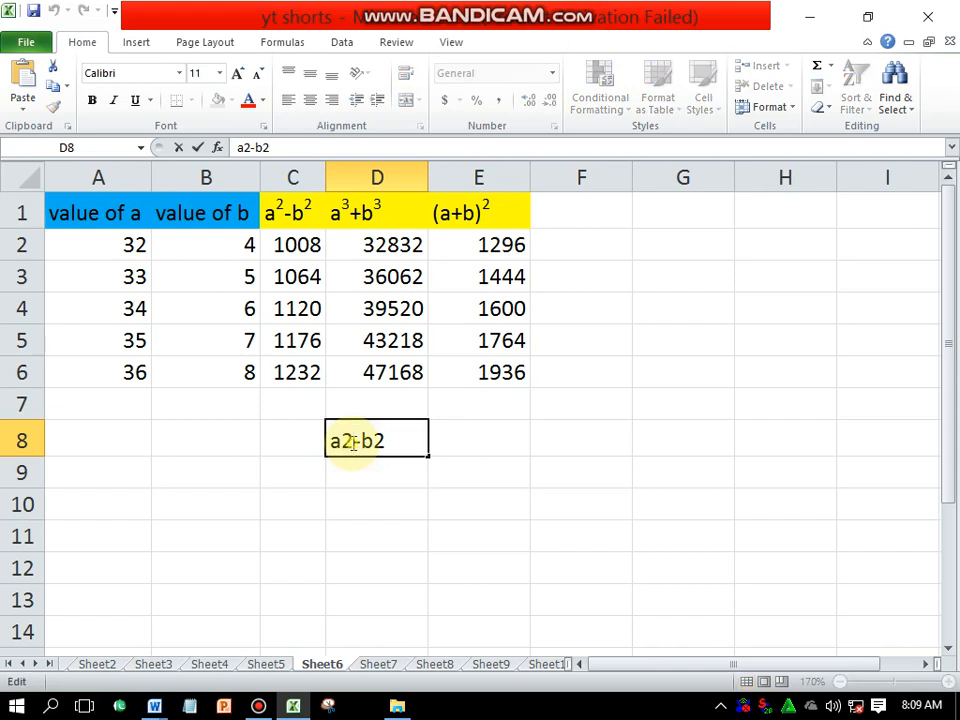
{"action": "double_click", "coordinate": [352, 443]}
{"action": "left_click", "coordinate": [353, 442]}
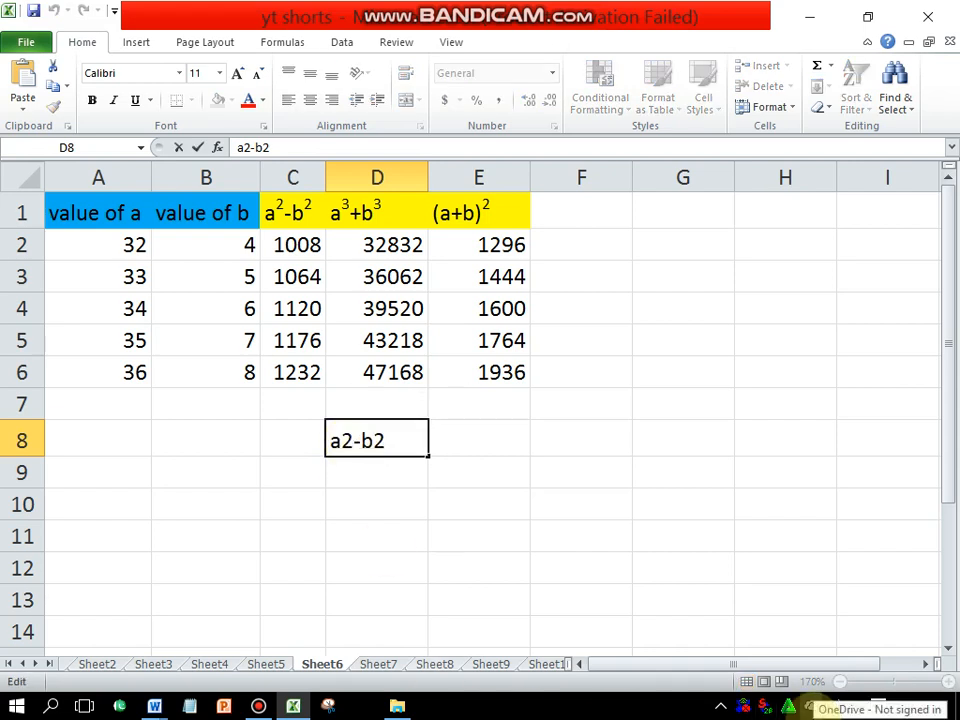
{"action": "key", "text": "shift+Left"}
{"action": "right_click", "coordinate": [347, 450]}
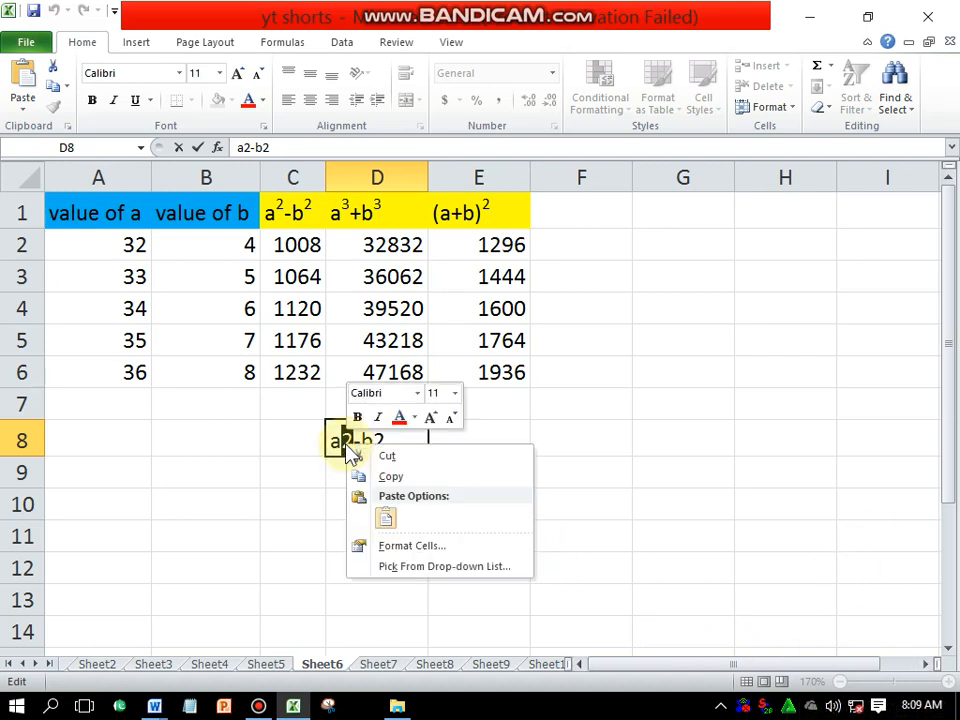
{"action": "left_click", "coordinate": [388, 547]}
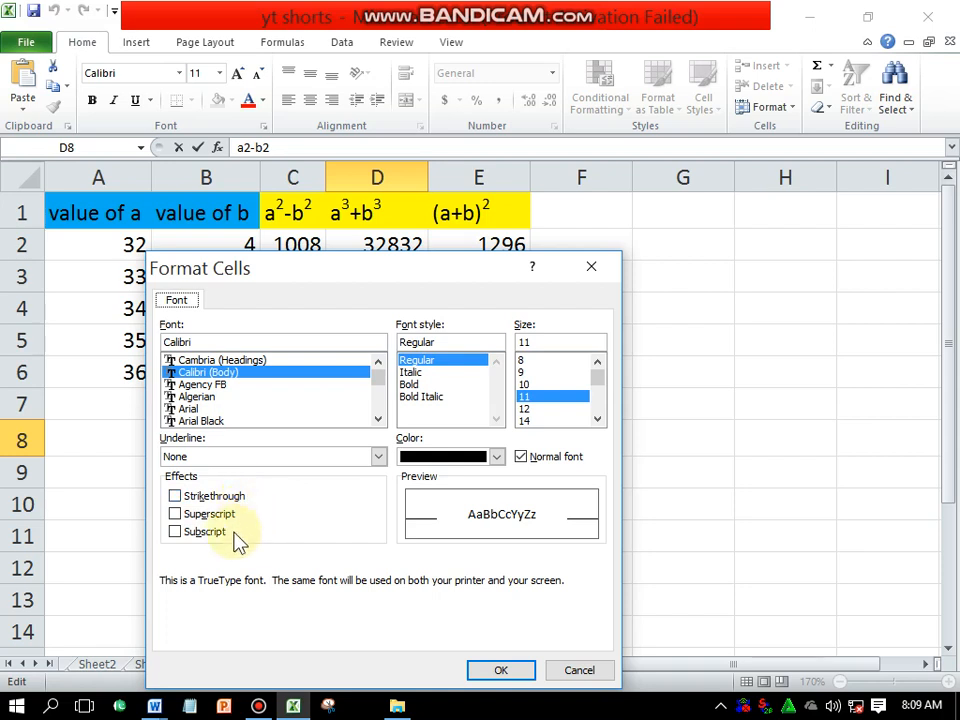
{"action": "left_click", "coordinate": [175, 531]}
{"action": "left_click", "coordinate": [175, 514]}
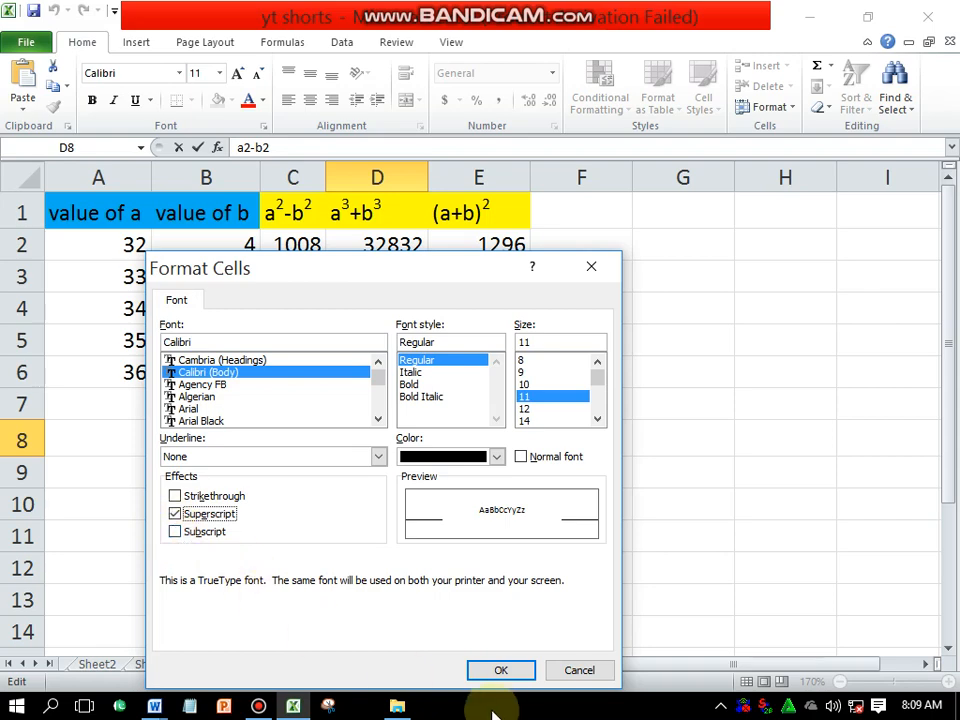
{"action": "left_click", "coordinate": [498, 671]}
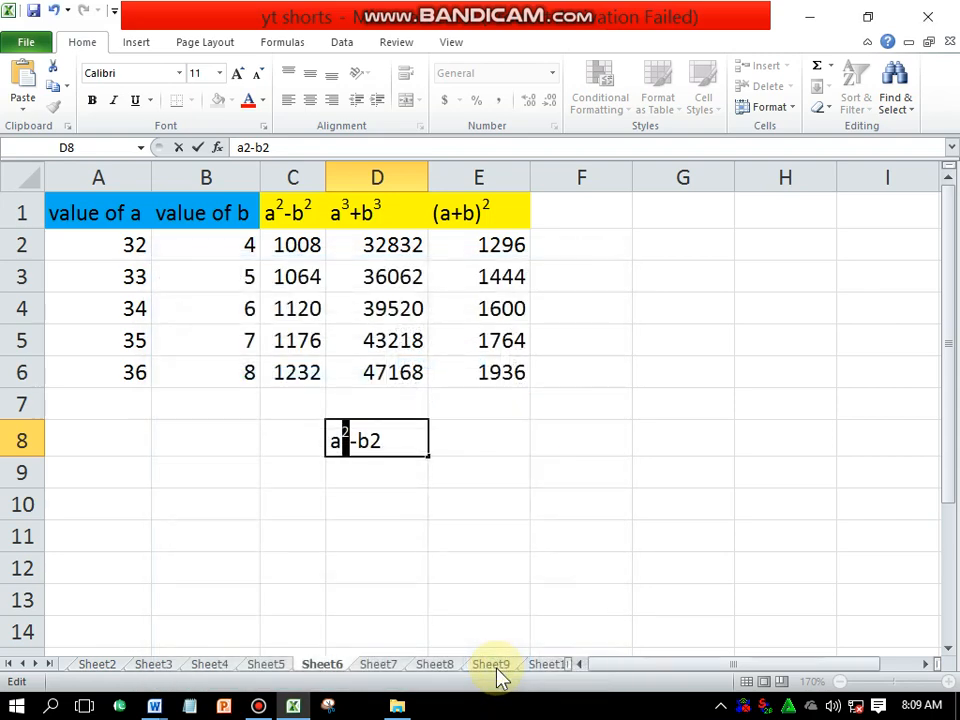
{"action": "left_click", "coordinate": [377, 531]}
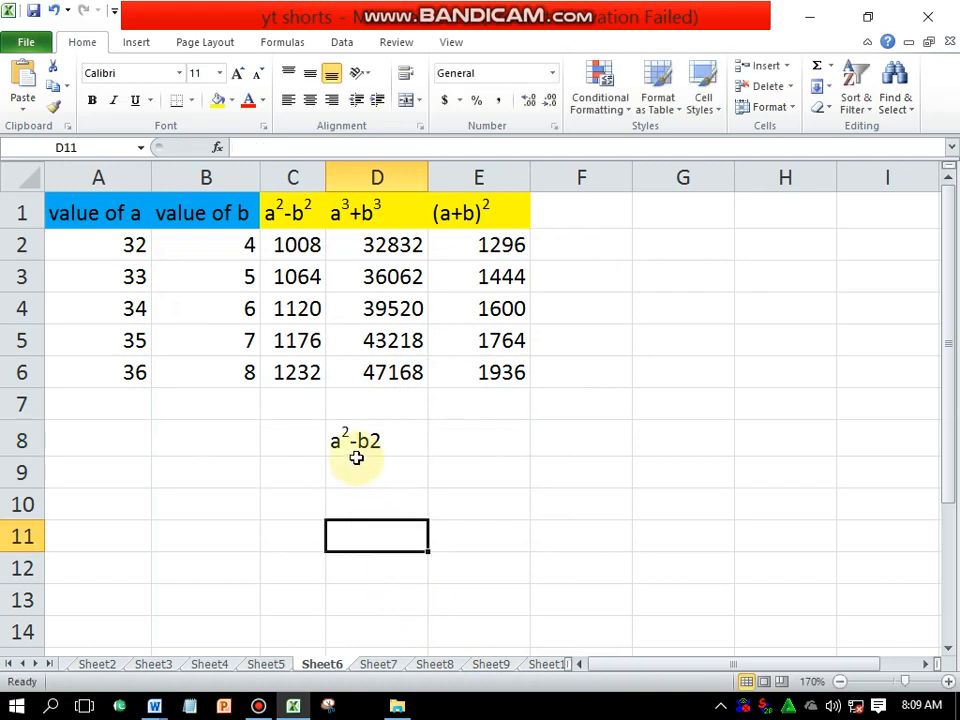
Step: Examine the number, alignment, font, border, fill and protection formatting options for cell D8 without changing any
{"action": "left_click", "coordinate": [392, 447]}
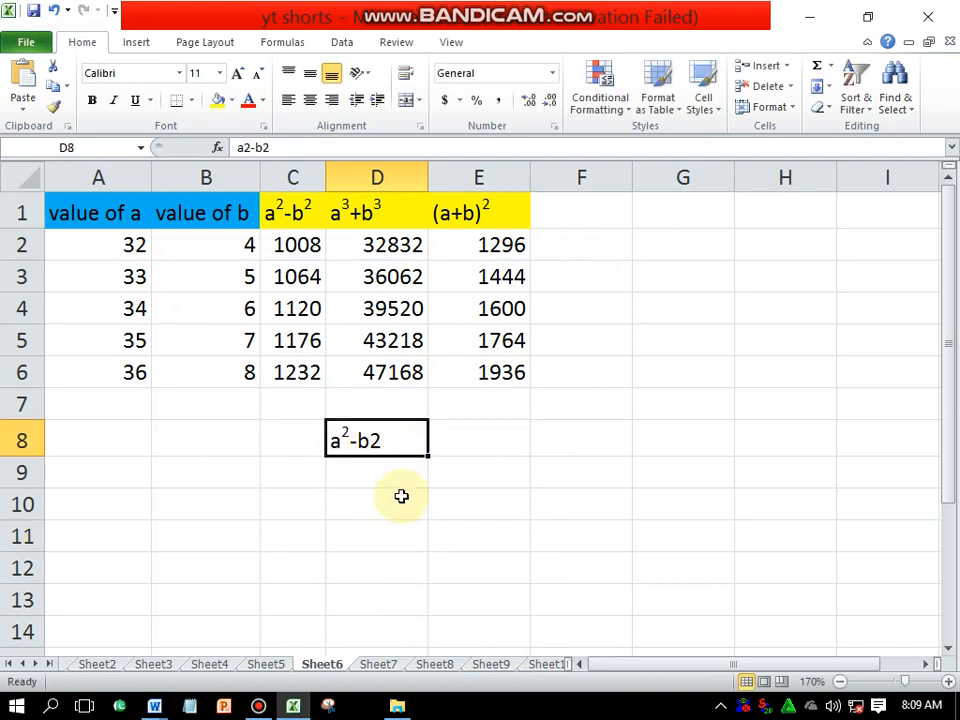
{"action": "right_click", "coordinate": [390, 443]}
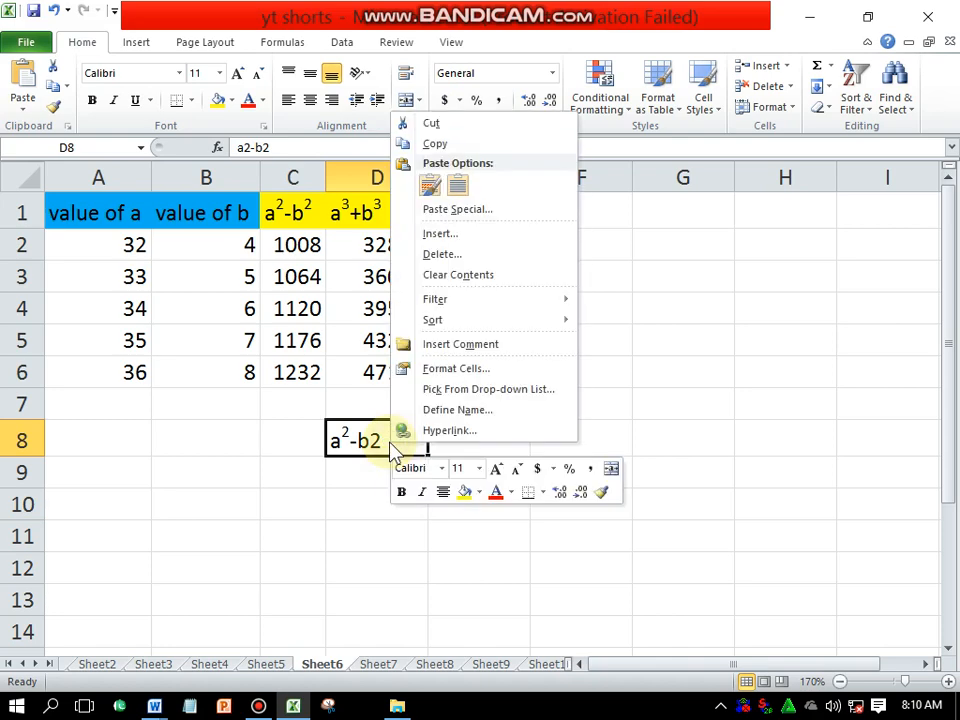
{"action": "left_click", "coordinate": [424, 368]}
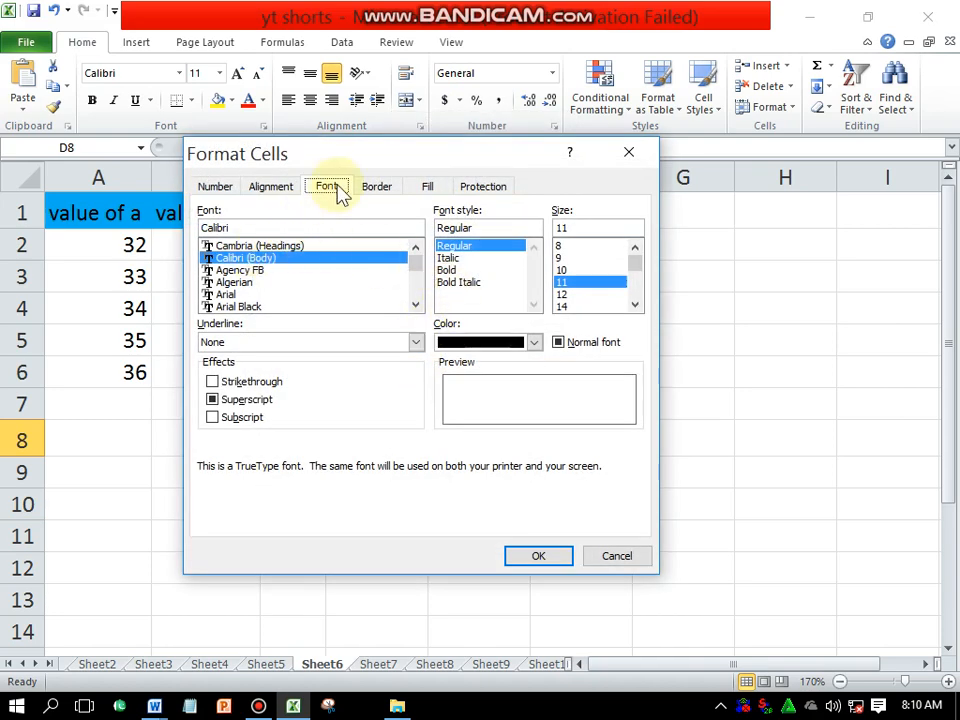
{"action": "left_click", "coordinate": [221, 193]}
{"action": "left_click", "coordinate": [257, 190]}
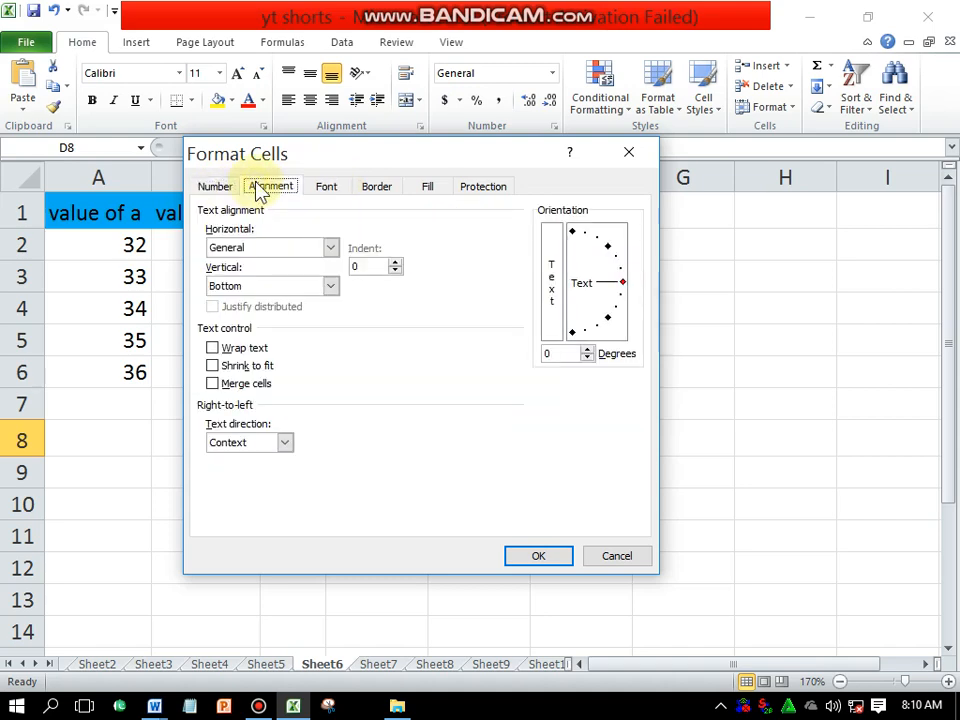
{"action": "left_click", "coordinate": [334, 189]}
{"action": "left_click", "coordinate": [375, 189]}
{"action": "left_click", "coordinate": [430, 188]}
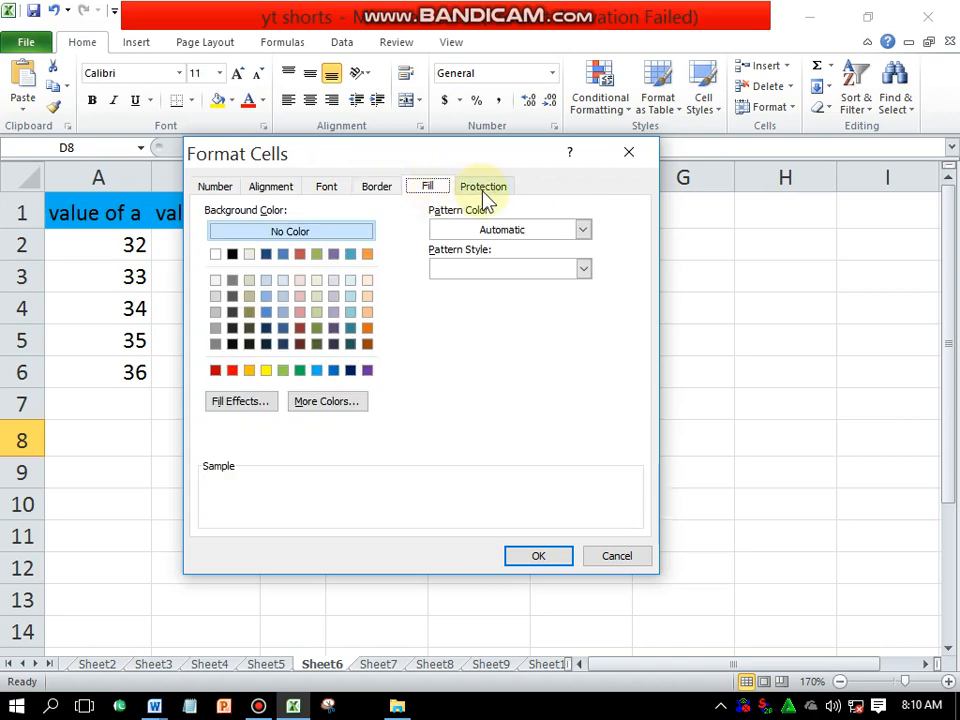
{"action": "left_click", "coordinate": [484, 193]}
{"action": "left_click", "coordinate": [628, 152]}
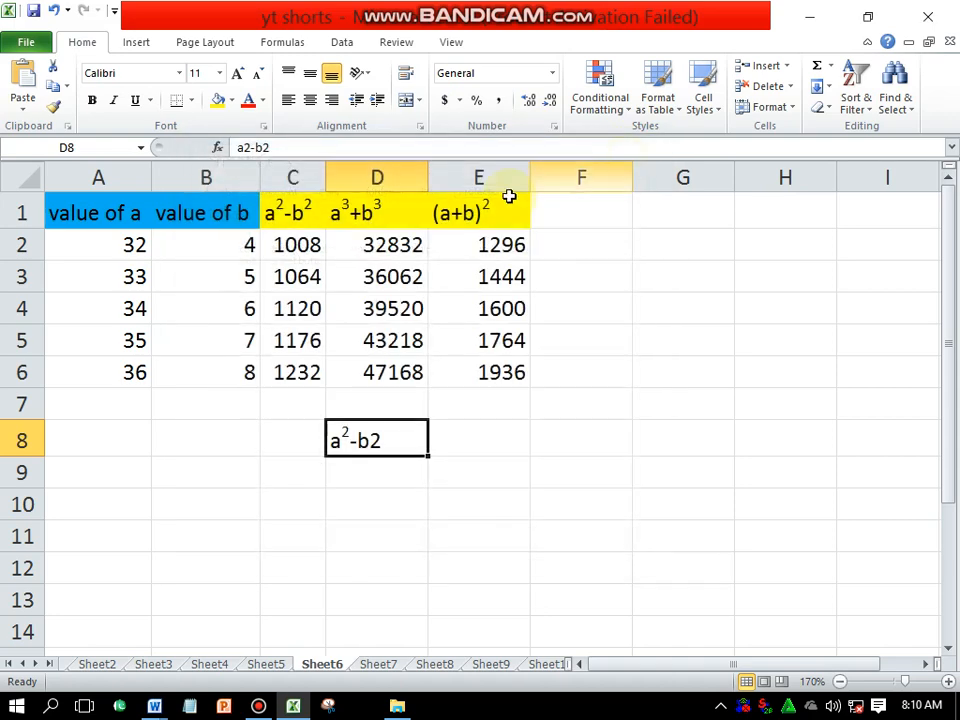
Step: Check the Practical 12 task in the Word file Document1 and return to the Excel worksheet
{"action": "left_click", "coordinate": [155, 706]}
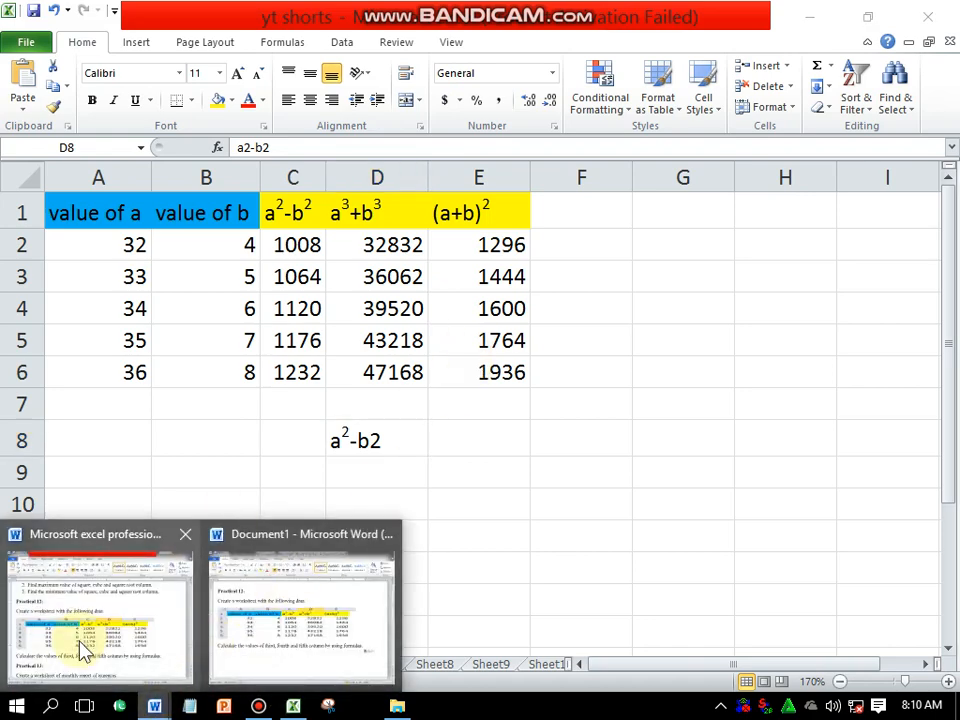
{"action": "left_click", "coordinate": [268, 638]}
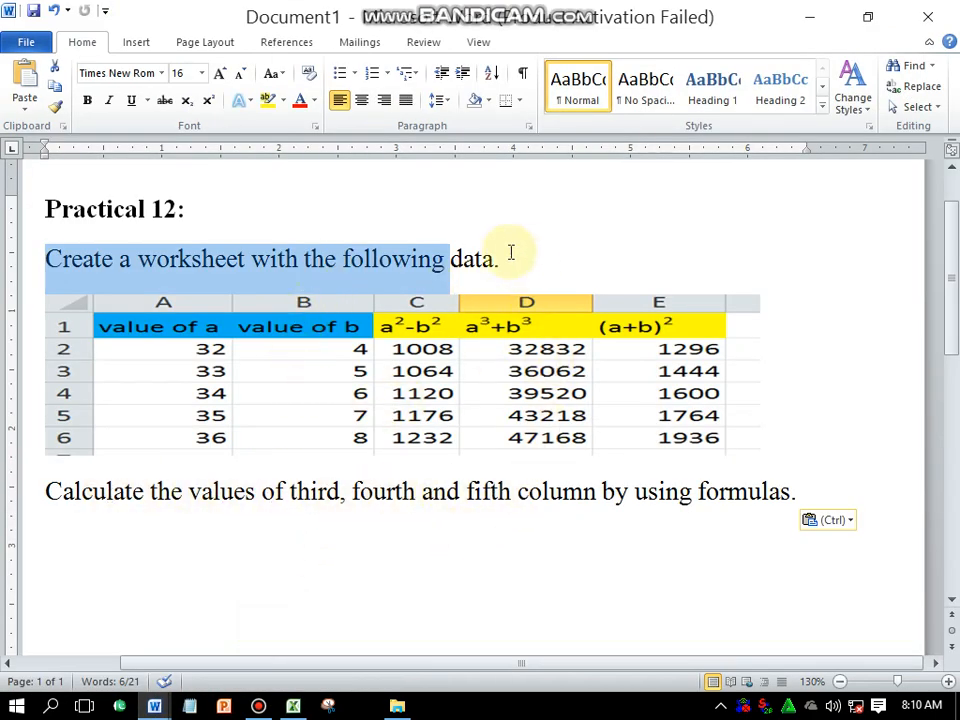
{"action": "left_click", "coordinate": [298, 706]}
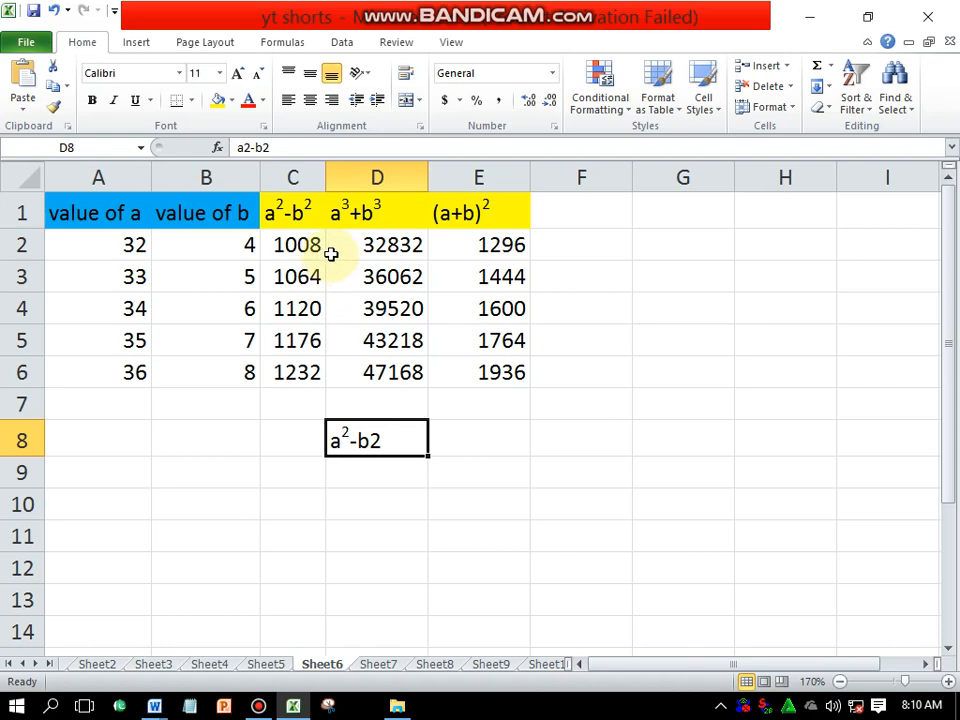
{"action": "left_click", "coordinate": [258, 707]}
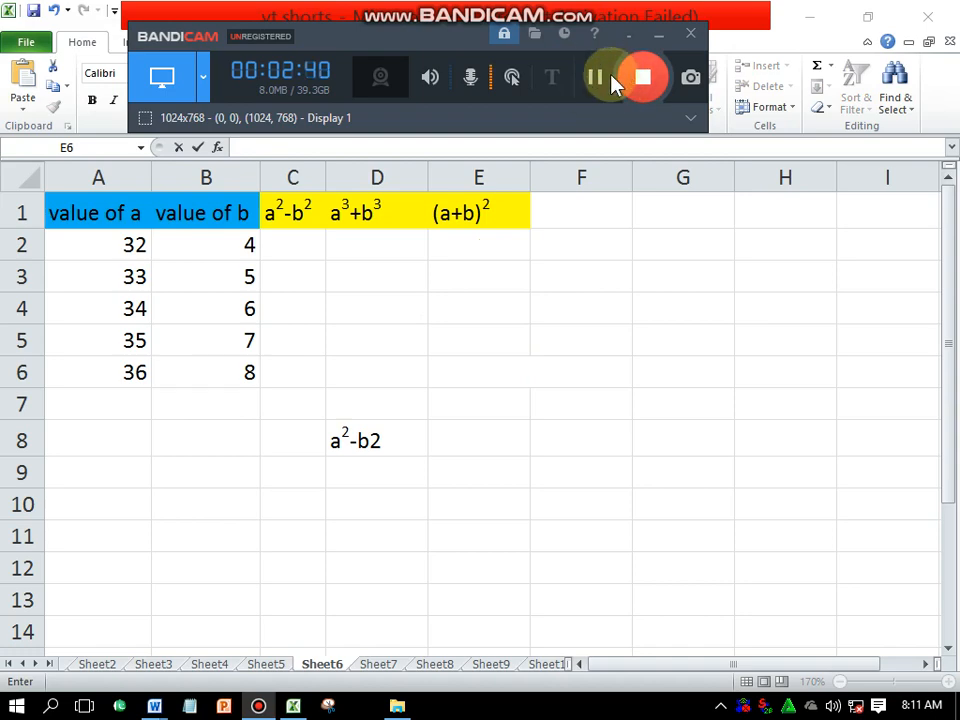
{"action": "left_click", "coordinate": [659, 36]}
{"action": "left_click", "coordinate": [104, 245]}
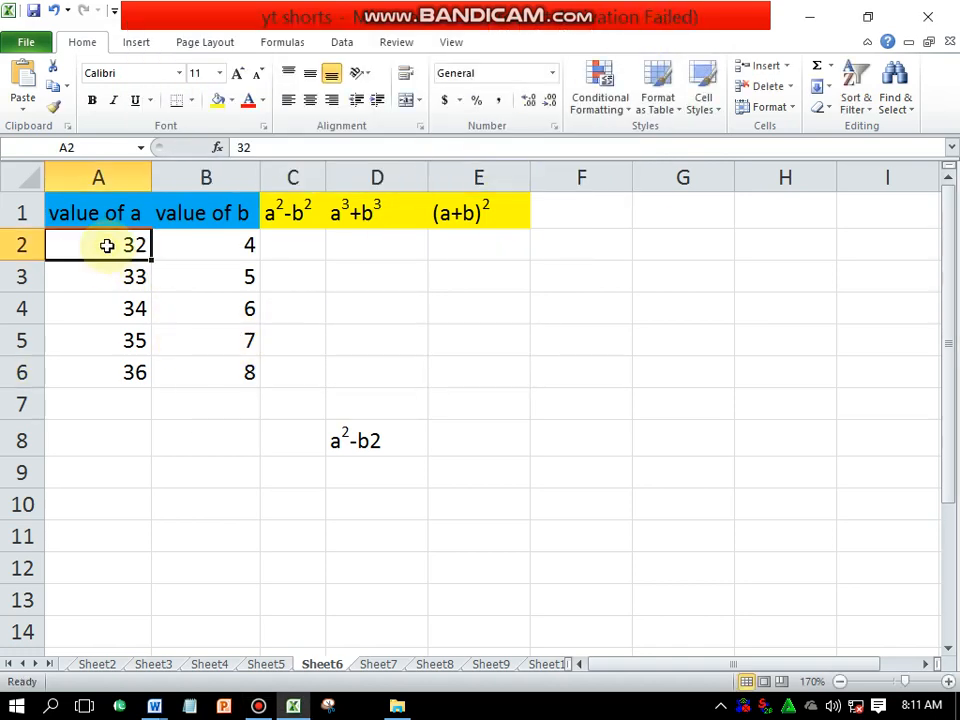
{"action": "left_click", "coordinate": [209, 253]}
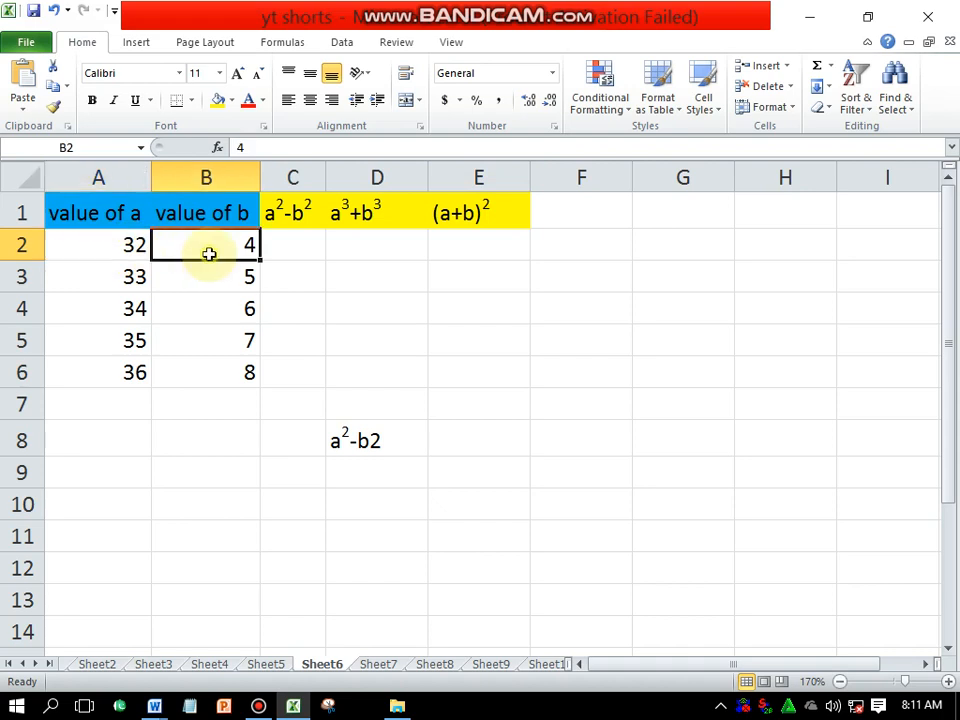
{"action": "left_click", "coordinate": [210, 341]}
{"action": "left_click_drag", "start_coordinate": [212, 256], "coordinate": [225, 377]}
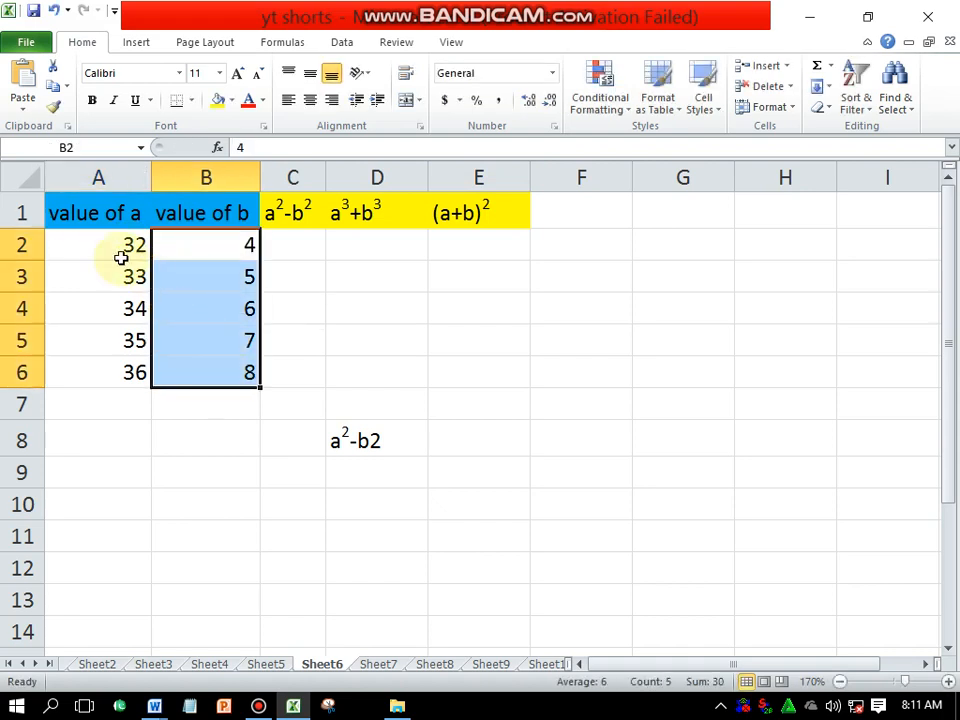
{"action": "left_click_drag", "start_coordinate": [115, 250], "coordinate": [118, 308]}
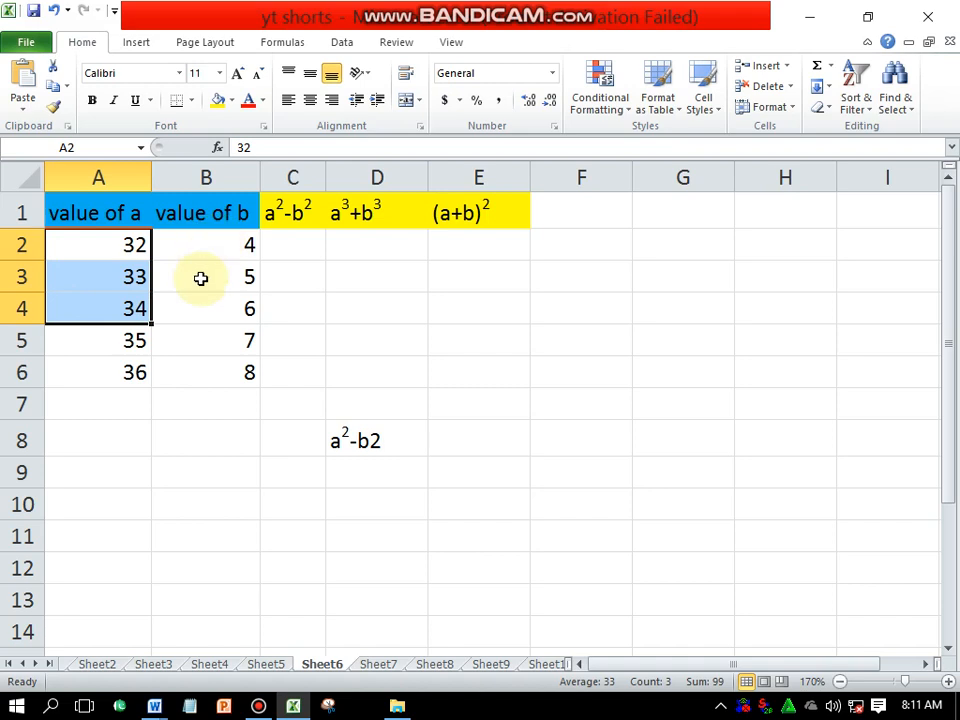
{"action": "left_click", "coordinate": [313, 249]}
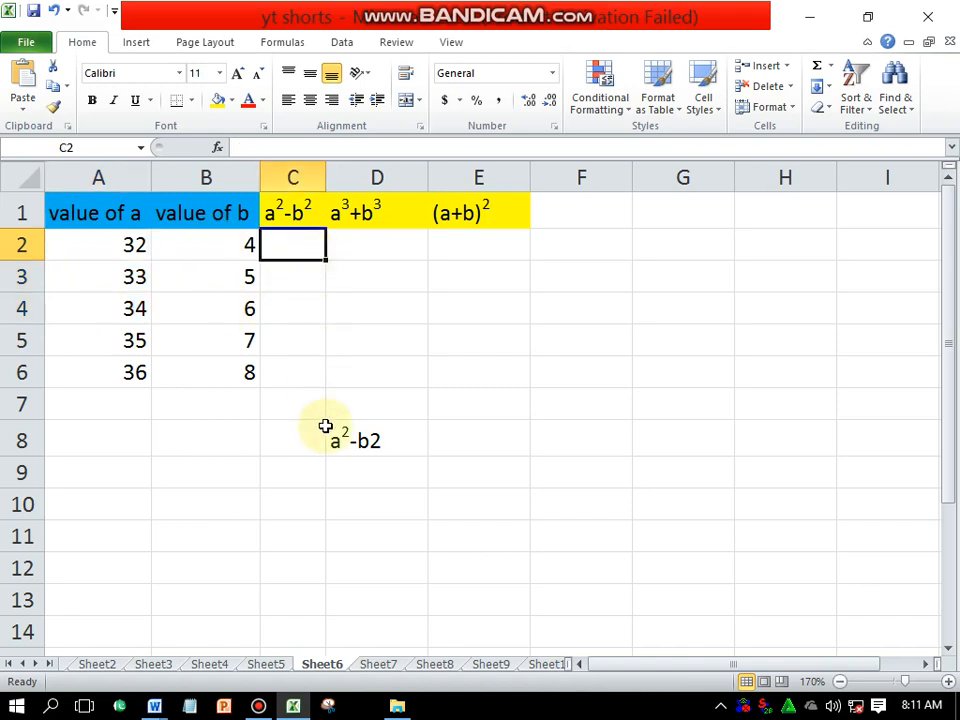
Step: Delete the sample expression from cell D8
{"action": "left_click", "coordinate": [366, 452]}
{"action": "key", "text": "BackSpace"}
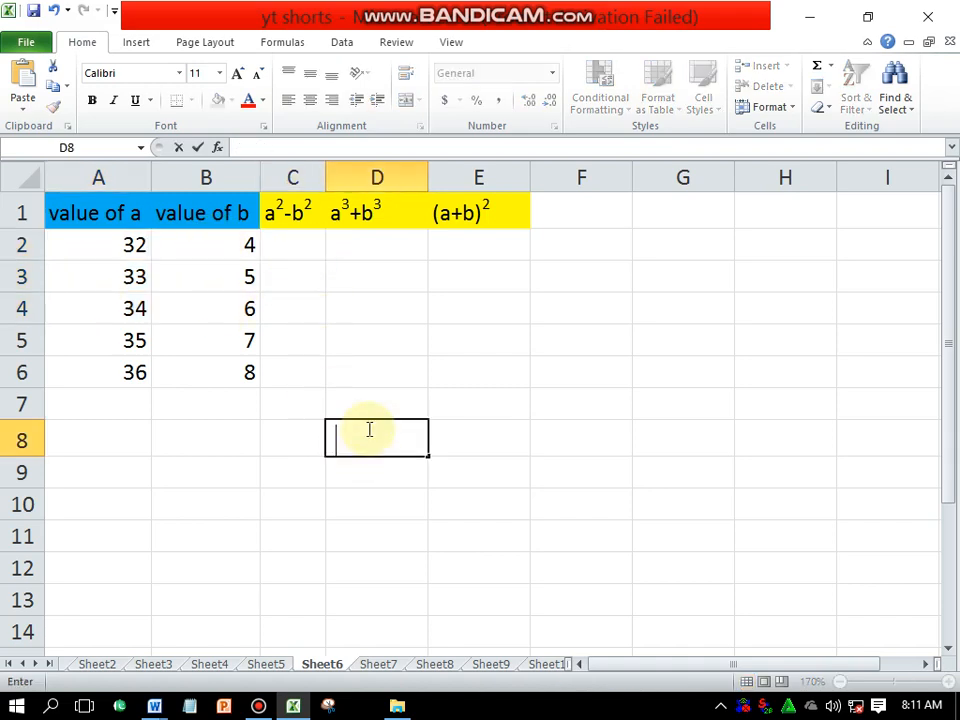
Step: Calculate a²-b² in cell C2 with the formula =A2^2-B2^2 and fill it down through C6
{"action": "double_click", "coordinate": [292, 258]}
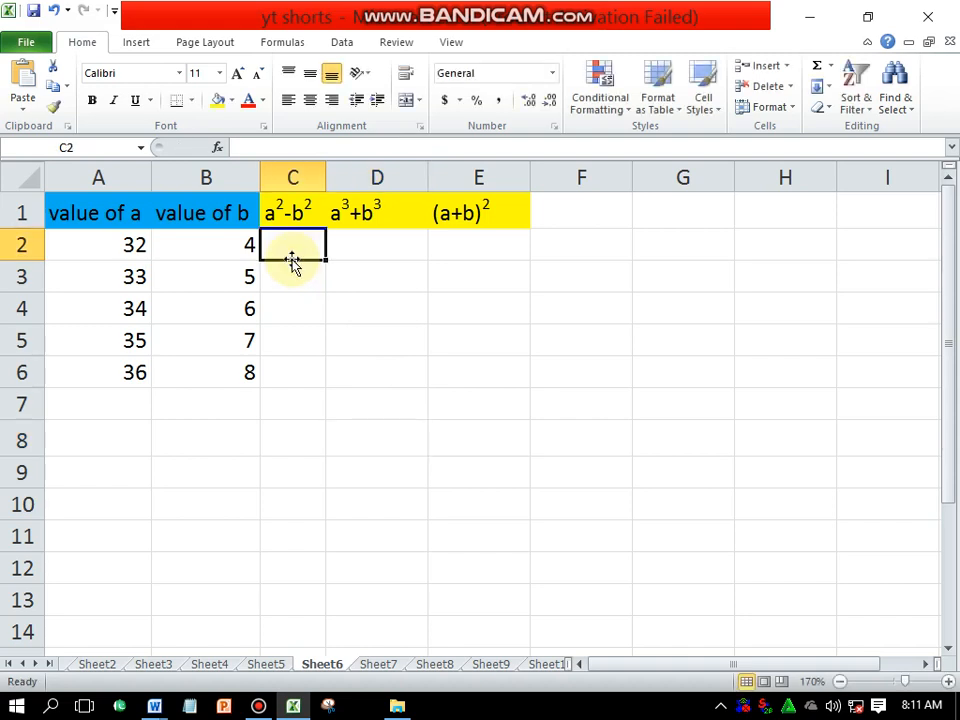
{"action": "type", "text": "="}
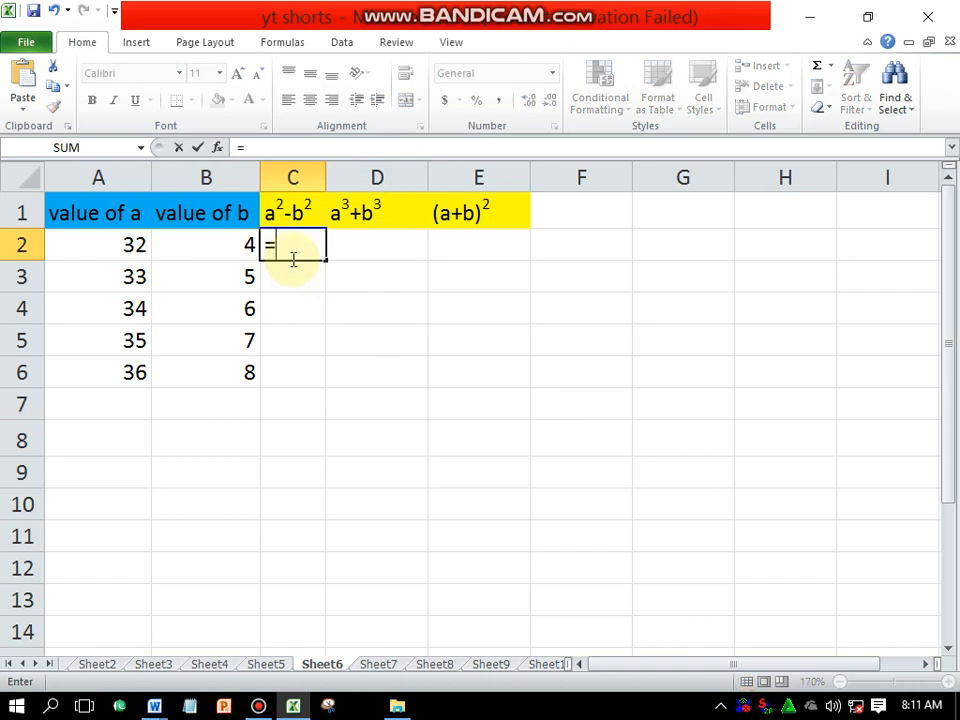
{"action": "left_click", "coordinate": [134, 252]}
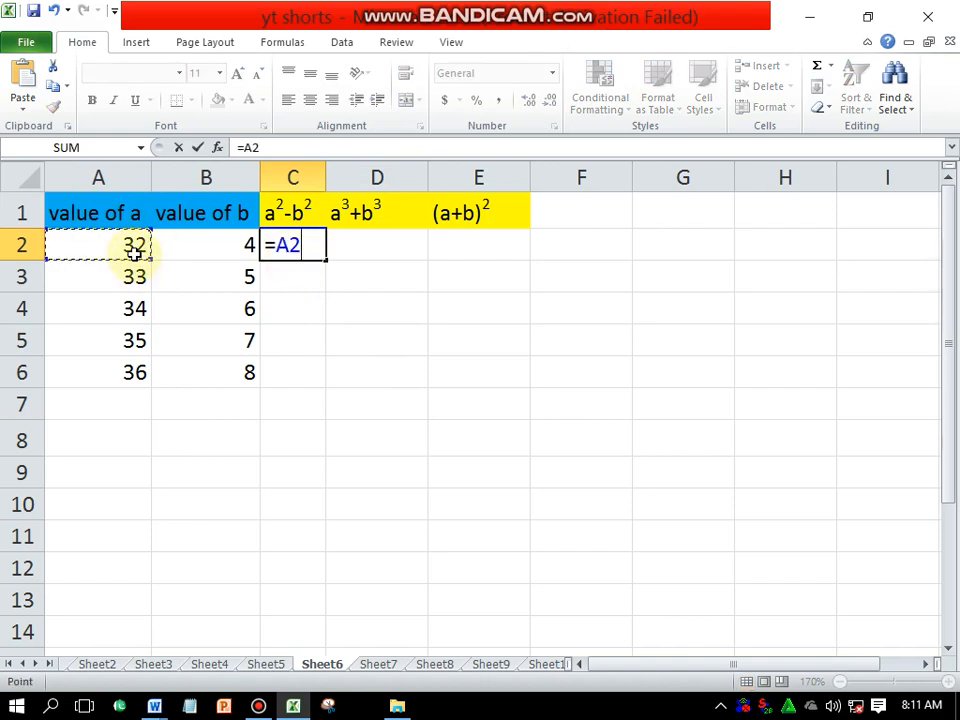
{"action": "type", "text": "^"}
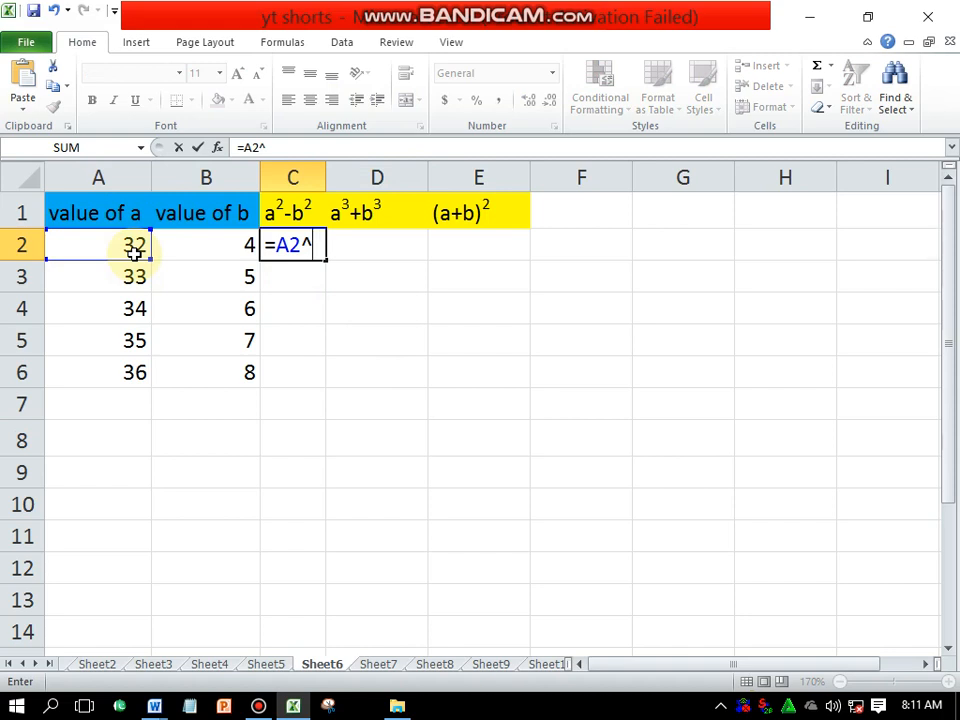
{"action": "type", "text": "2-"}
{"action": "left_click", "coordinate": [197, 254]}
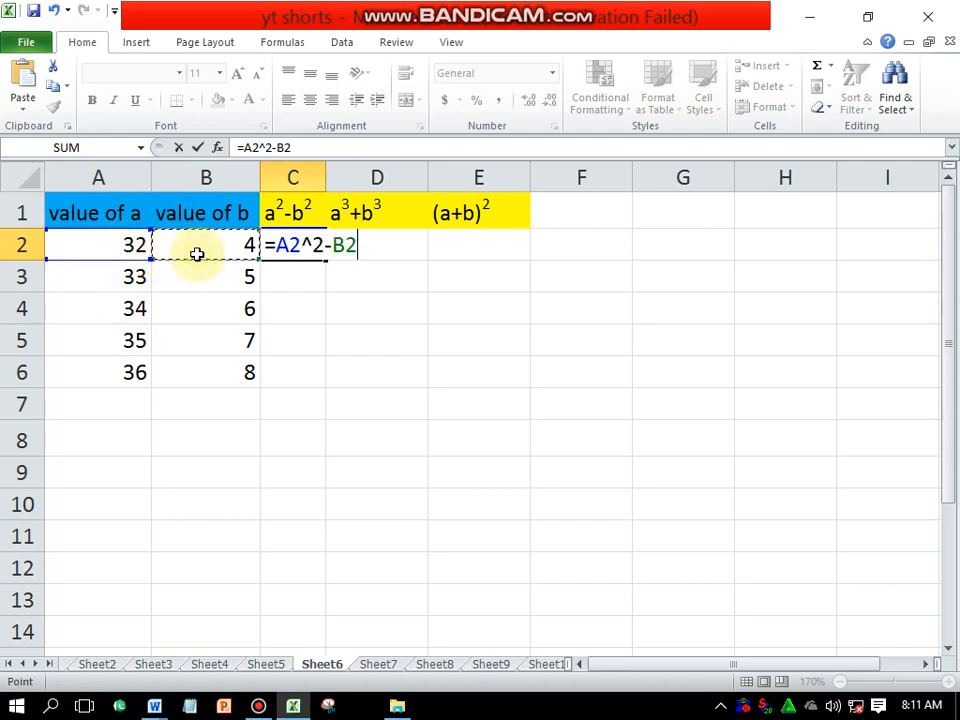
{"action": "type", "text": "^"}
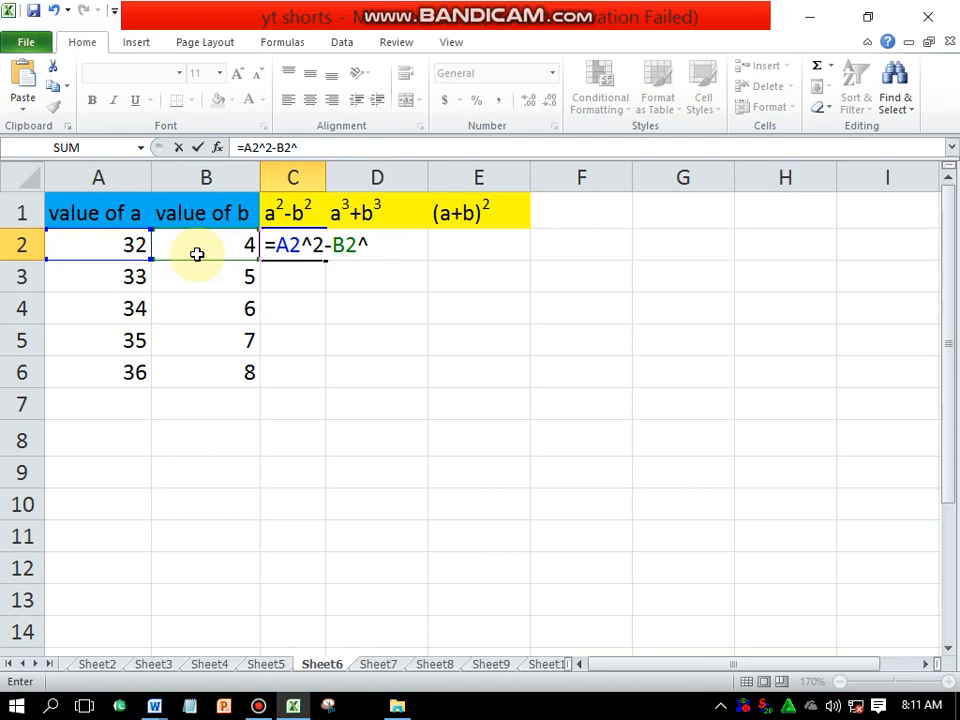
{"action": "type", "text": "2"}
{"action": "key", "text": "Return"}
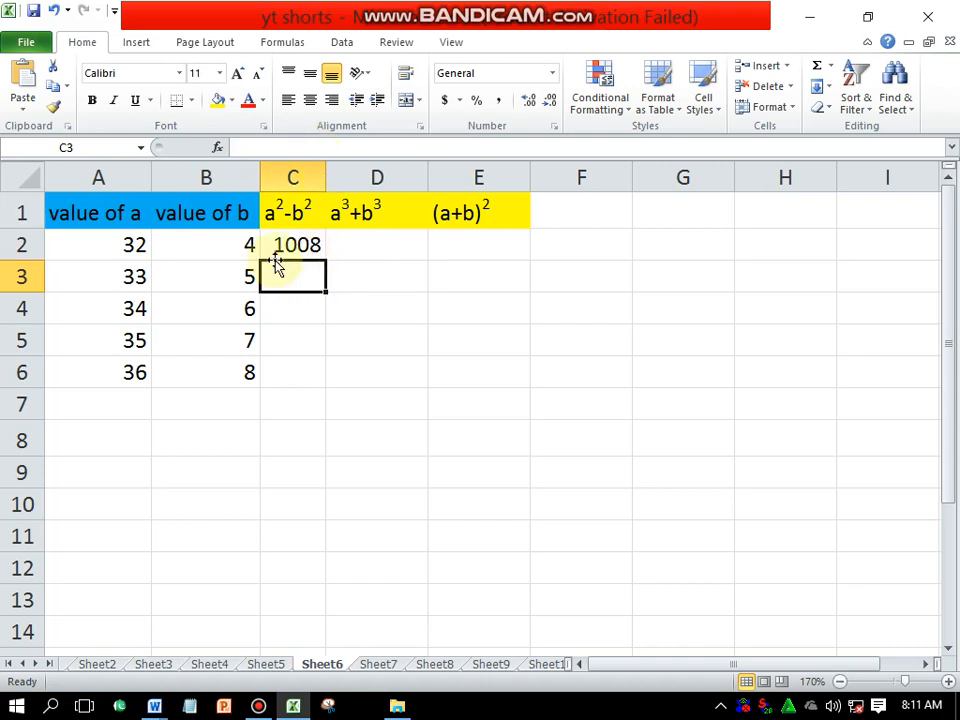
{"action": "left_click", "coordinate": [302, 244]}
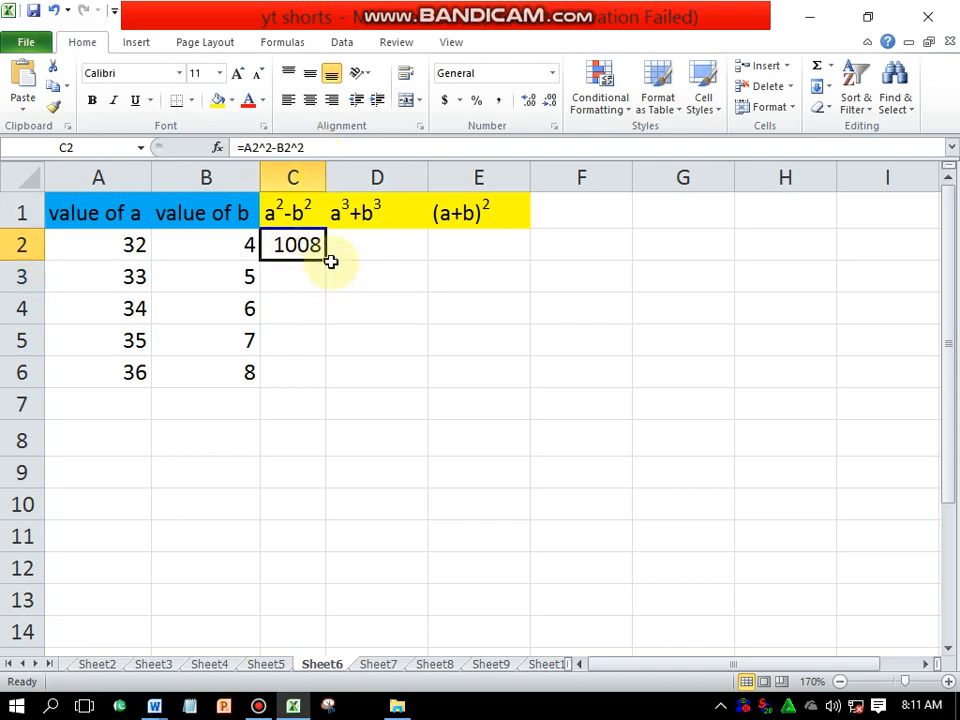
{"action": "left_click_drag", "start_coordinate": [331, 261], "coordinate": [331, 373]}
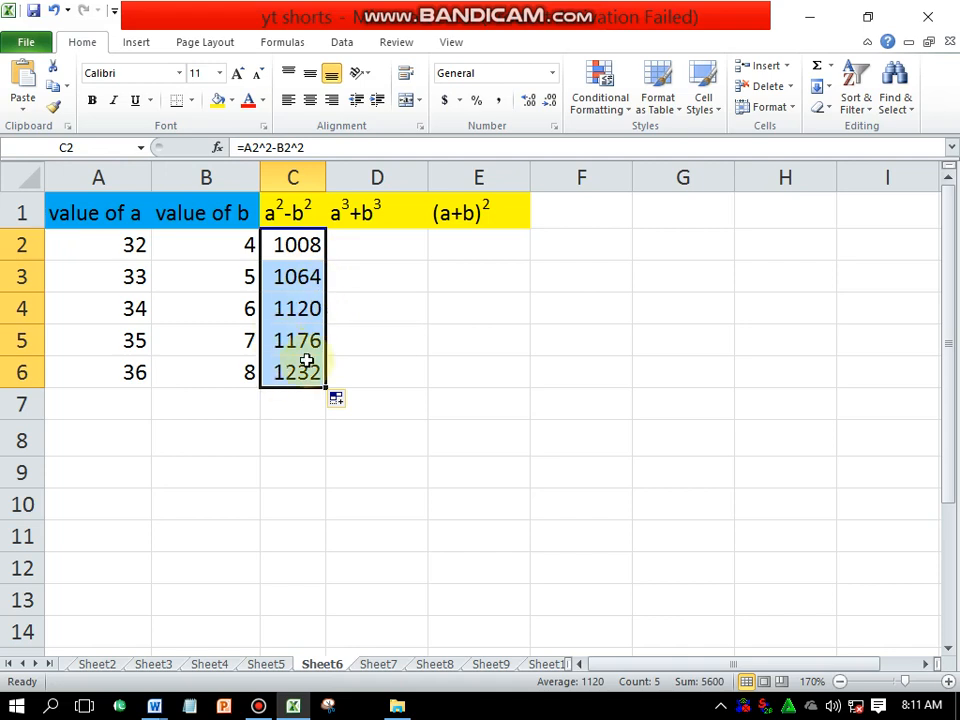
{"action": "left_click", "coordinate": [292, 210]}
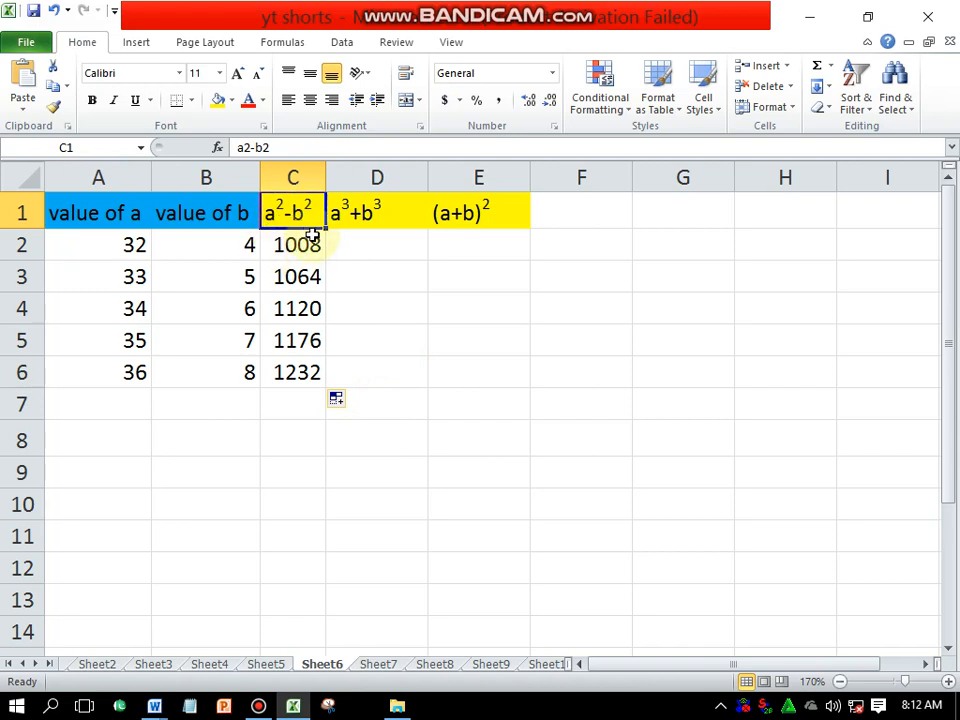
Step: Calculate a³+b³ in cell D2 with the formula =A2^3+B2^3 and fill it down through D6
{"action": "left_click", "coordinate": [384, 255]}
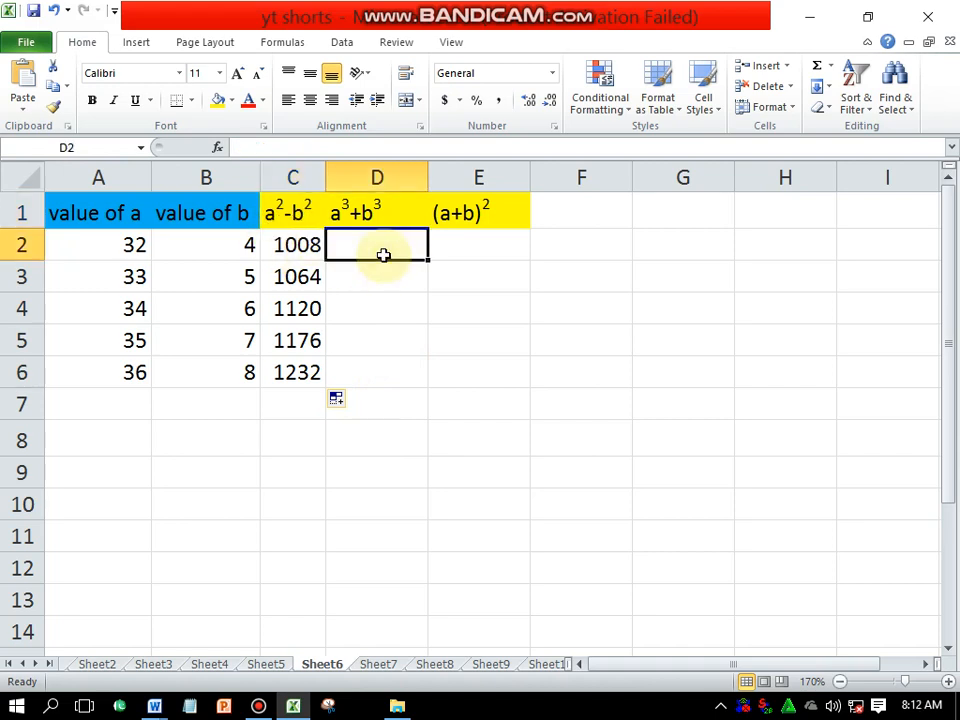
{"action": "type", "text": "="}
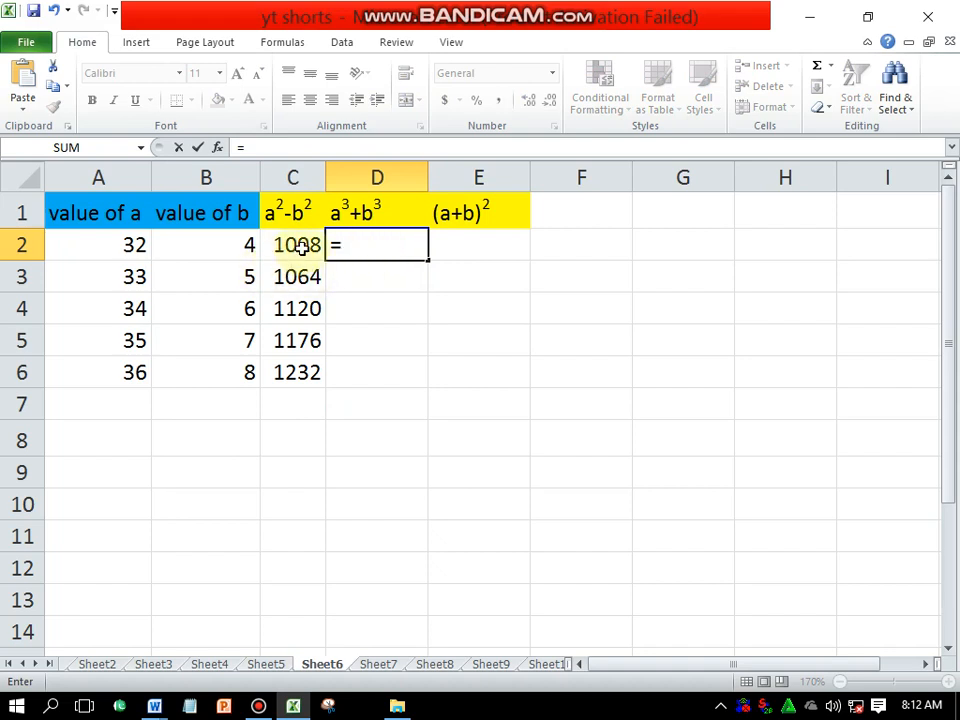
{"action": "left_click", "coordinate": [137, 250]}
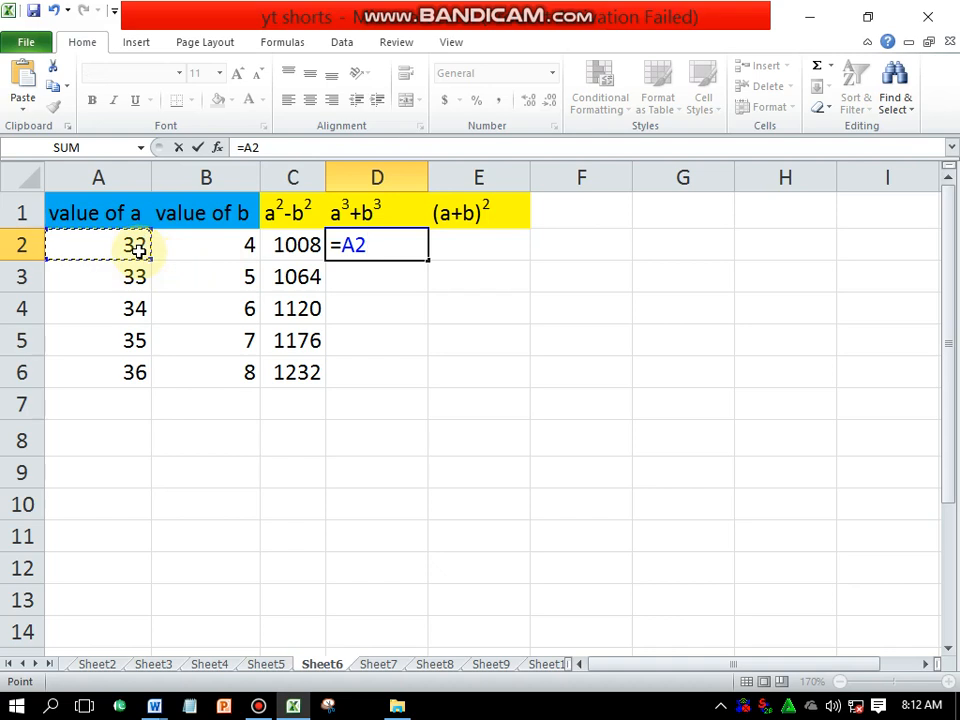
{"action": "type", "text": "^3"}
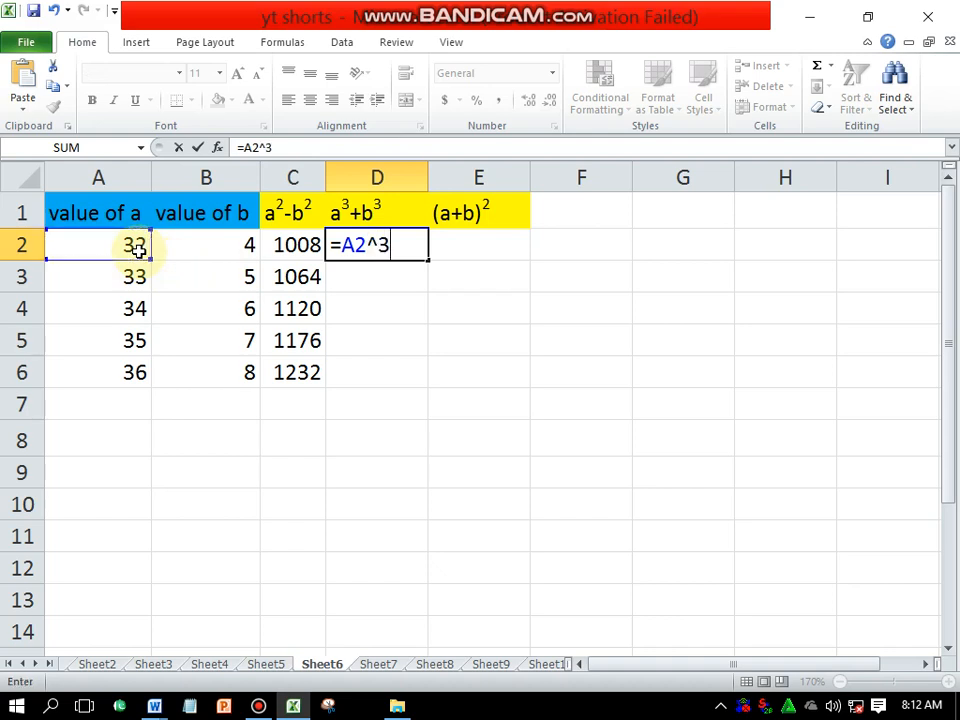
{"action": "type", "text": "+"}
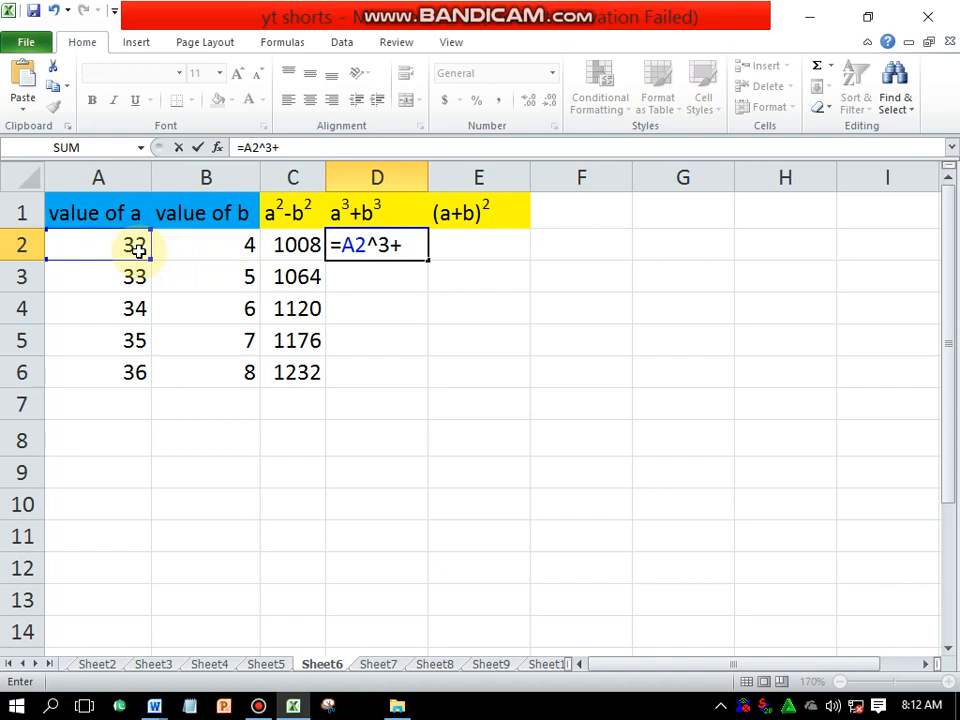
{"action": "left_click", "coordinate": [203, 247]}
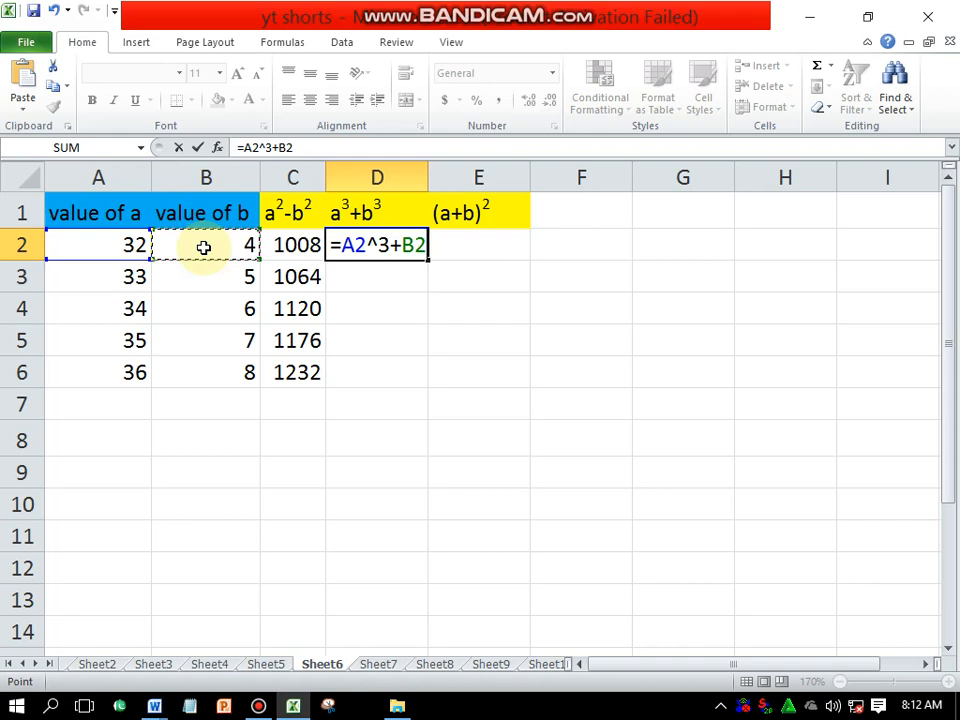
{"action": "type", "text": "^3"}
{"action": "key", "text": "Return"}
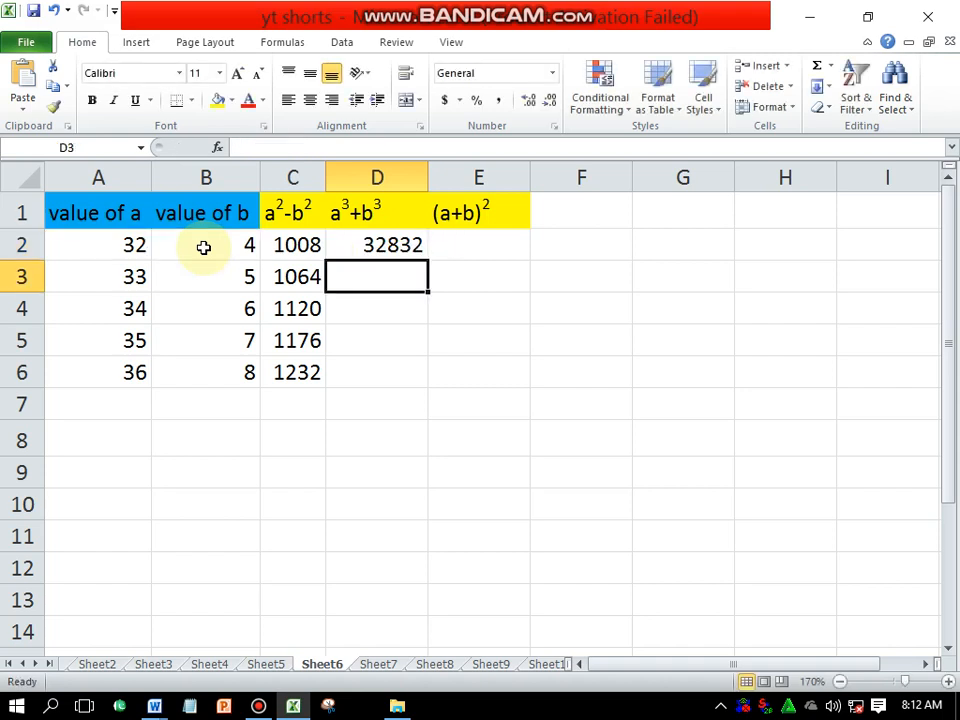
{"action": "left_click", "coordinate": [380, 244]}
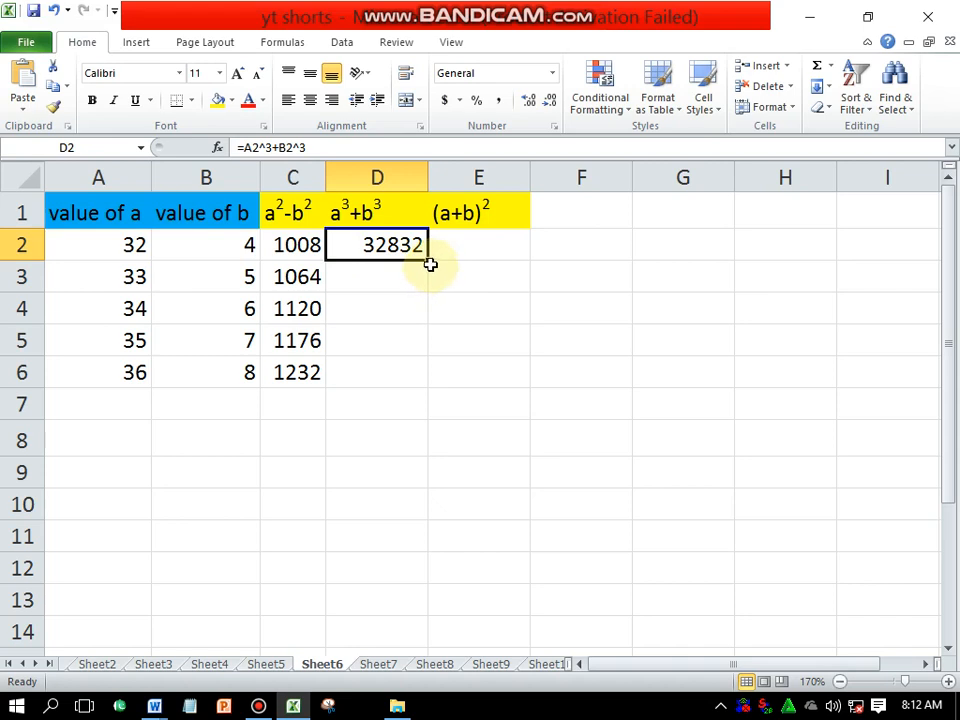
{"action": "left_click_drag", "start_coordinate": [431, 260], "coordinate": [428, 376]}
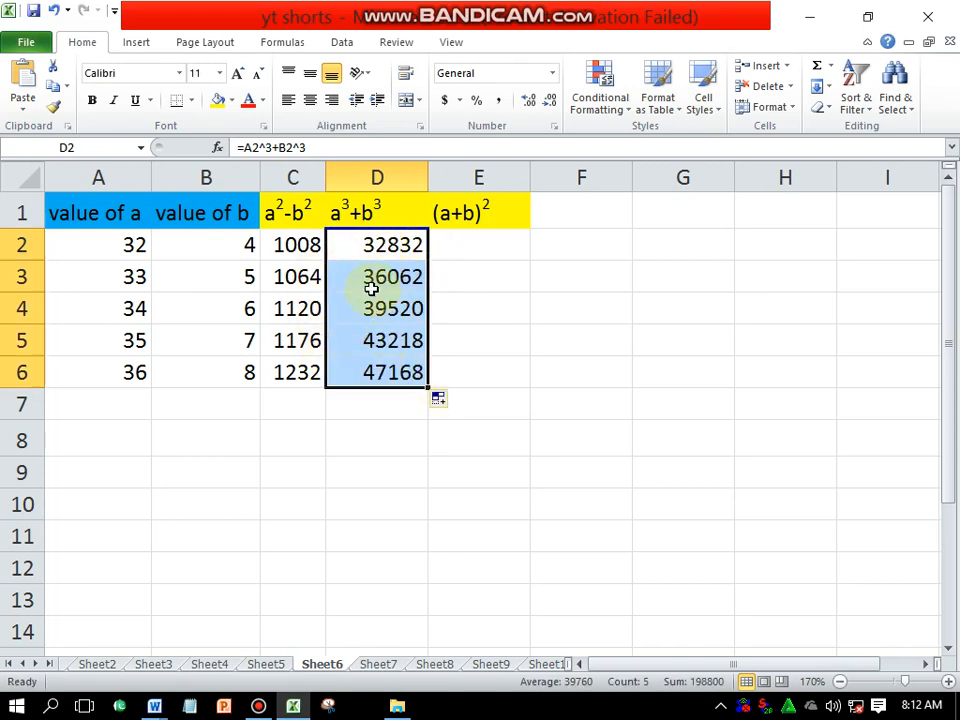
Step: Calculate (a+b)² in cell E2 with the formula =(A2+B2)^2 and fill it down through E6
{"action": "left_click", "coordinate": [486, 266]}
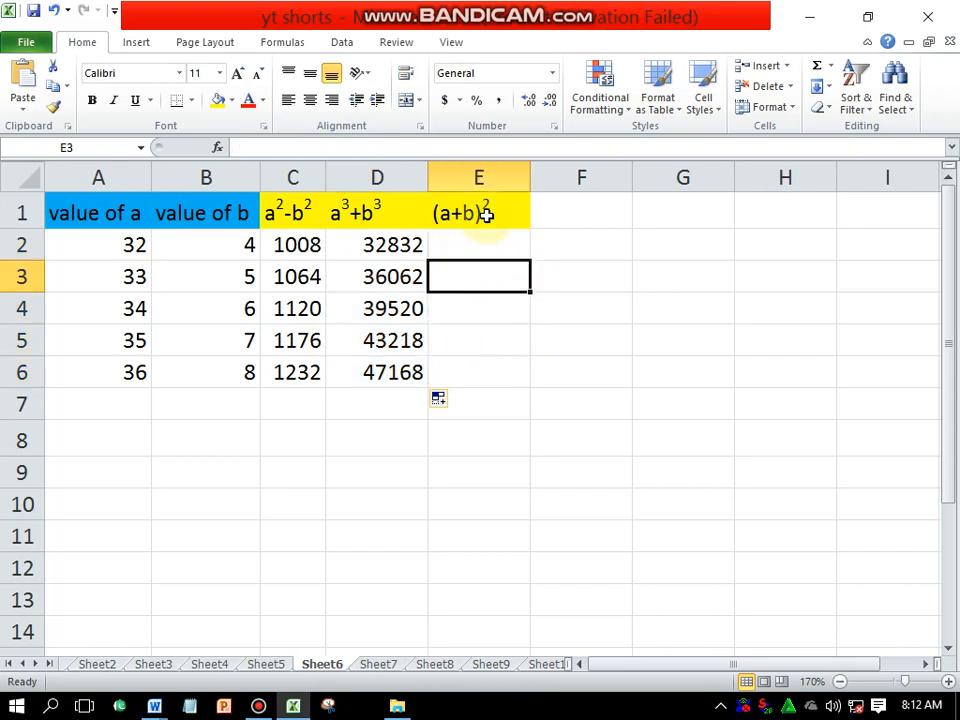
{"action": "left_click", "coordinate": [491, 255]}
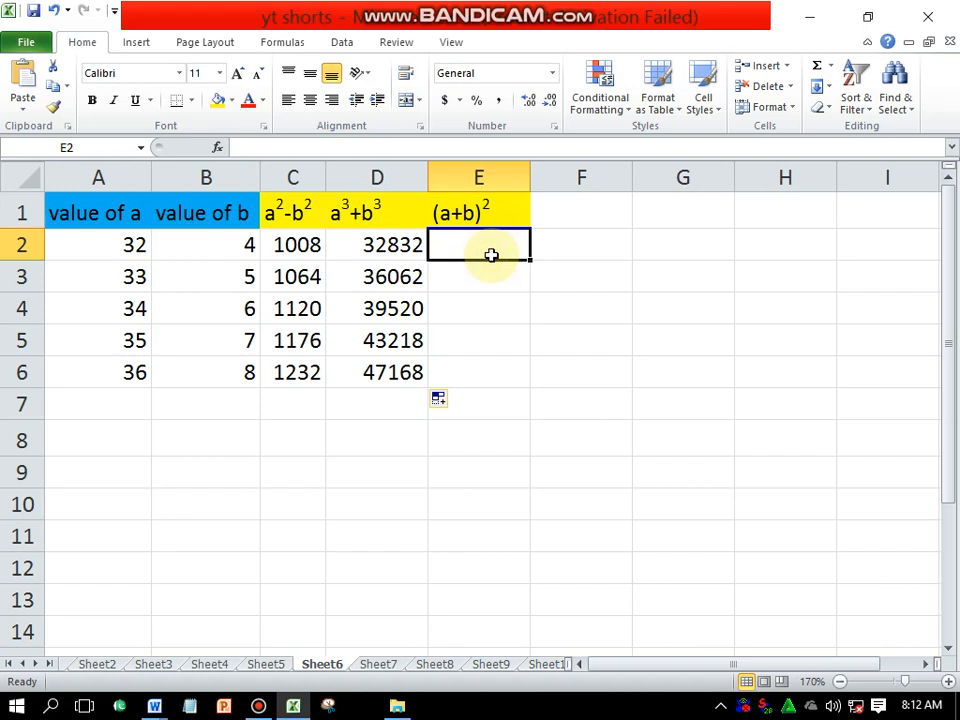
{"action": "type", "text": "="}
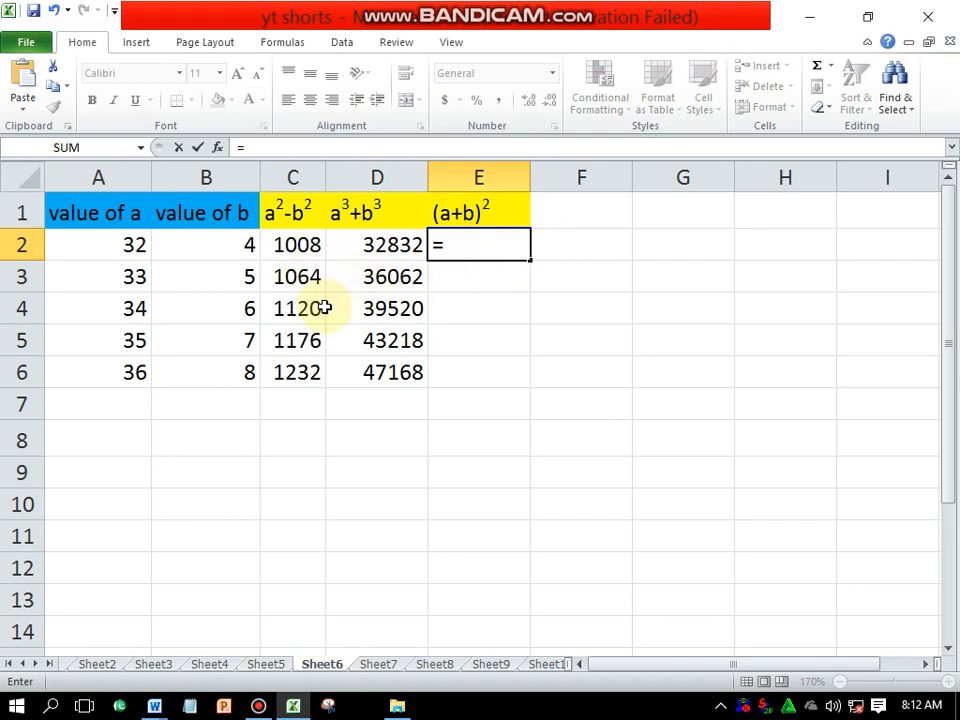
{"action": "type", "text": "("}
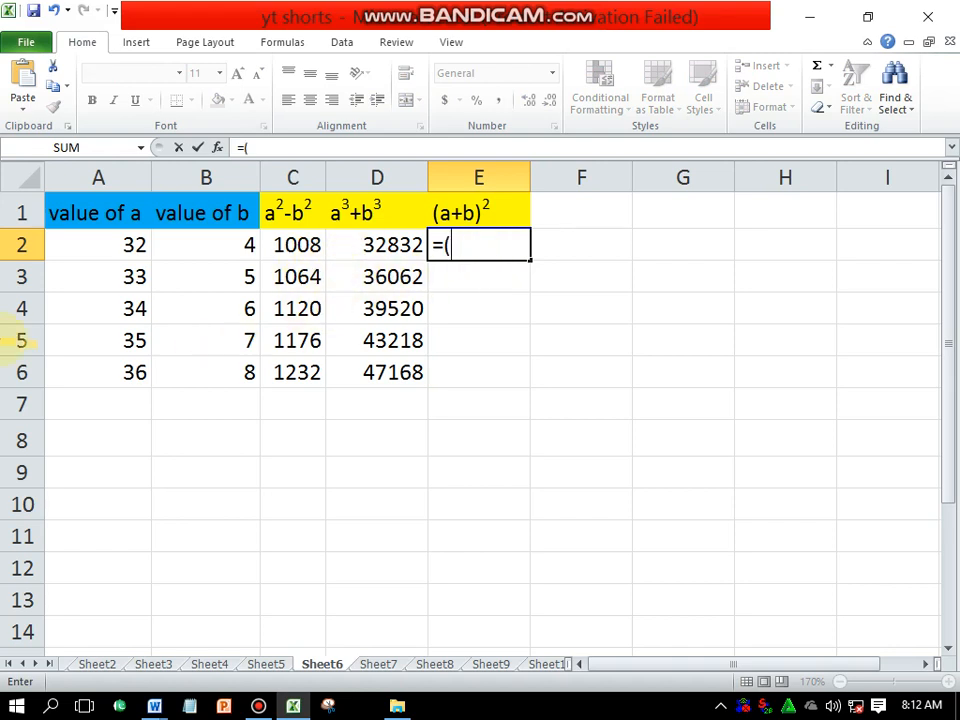
{"action": "left_click", "coordinate": [106, 242]}
{"action": "type", "text": "+"}
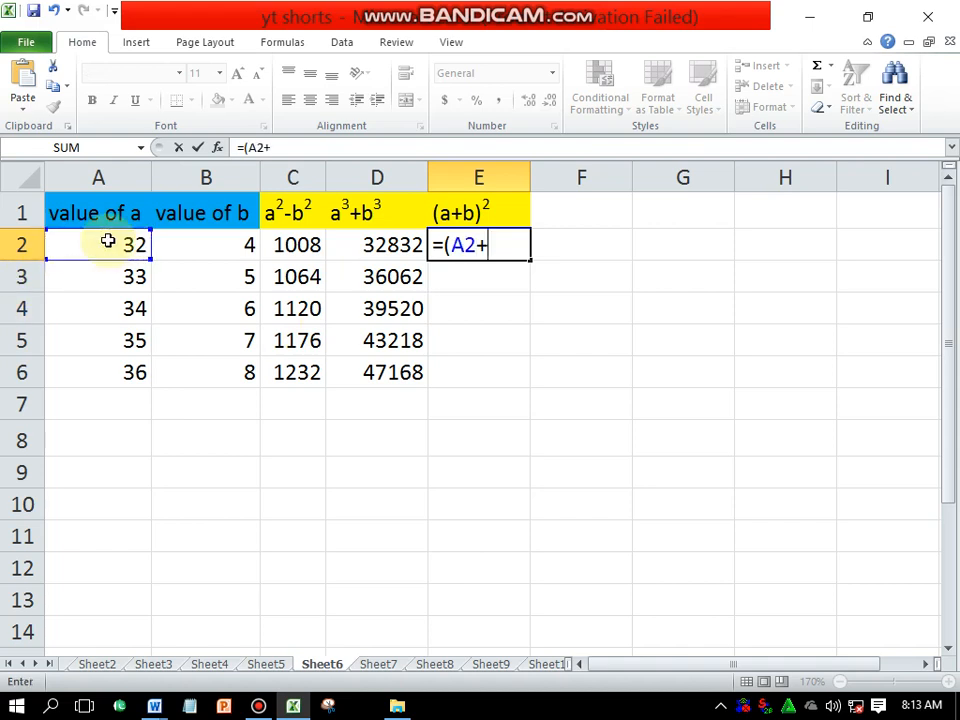
{"action": "left_click", "coordinate": [177, 244]}
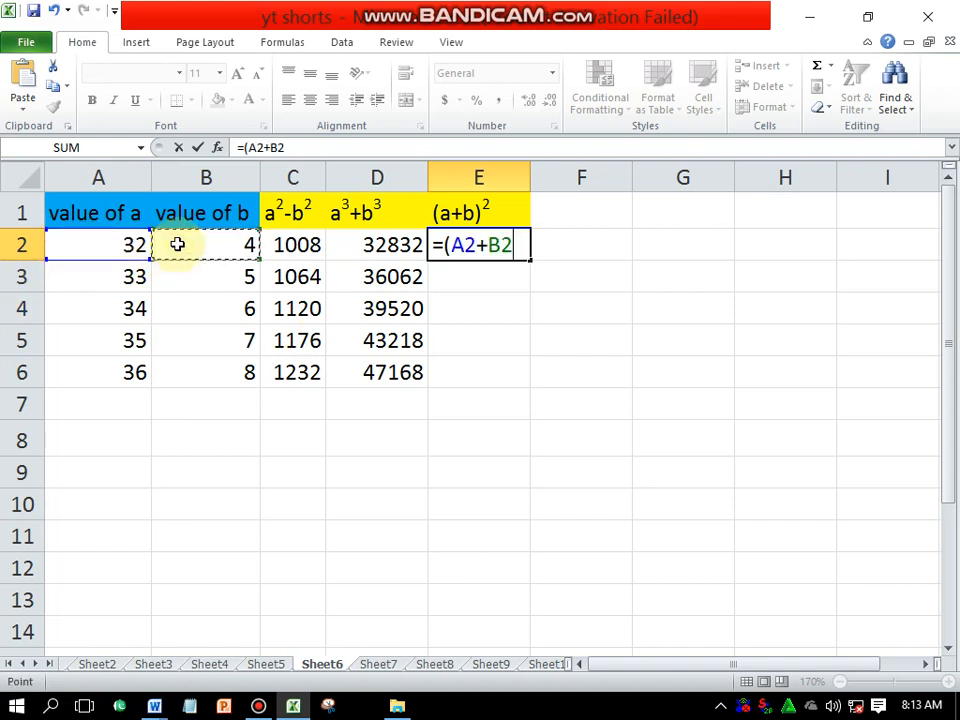
{"action": "type", "text": ")"}
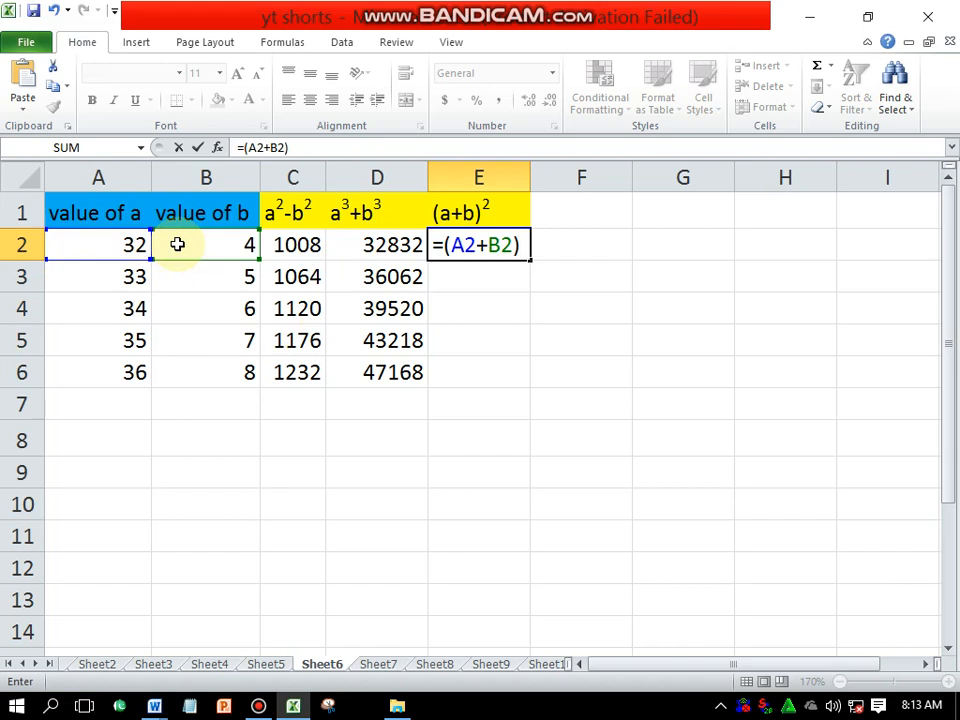
{"action": "type", "text": "^2"}
{"action": "key", "text": "Return"}
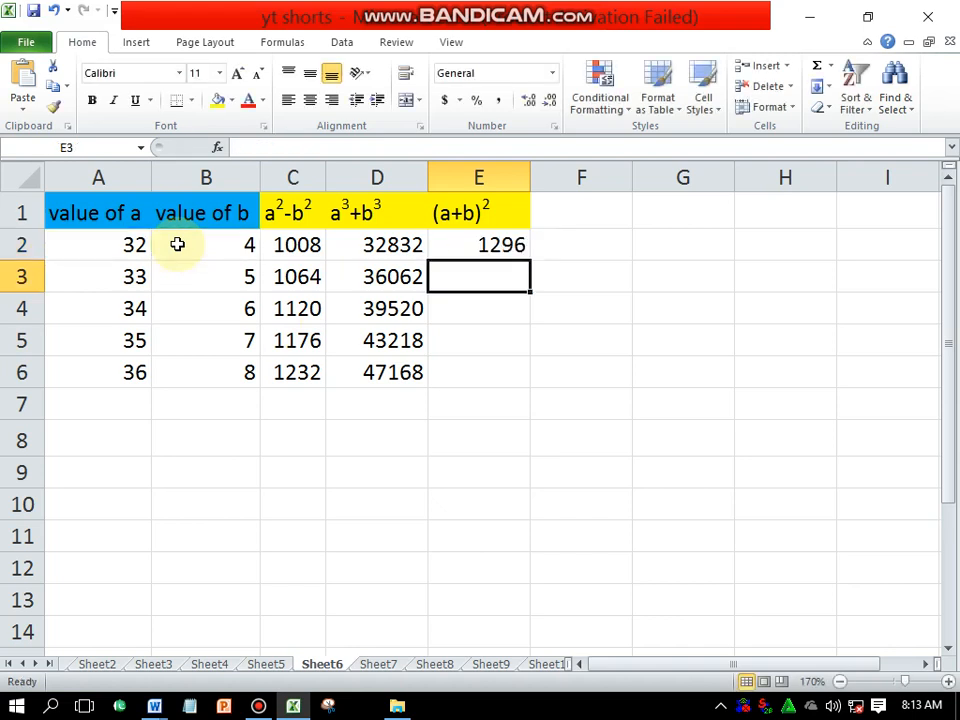
{"action": "left_click", "coordinate": [493, 250]}
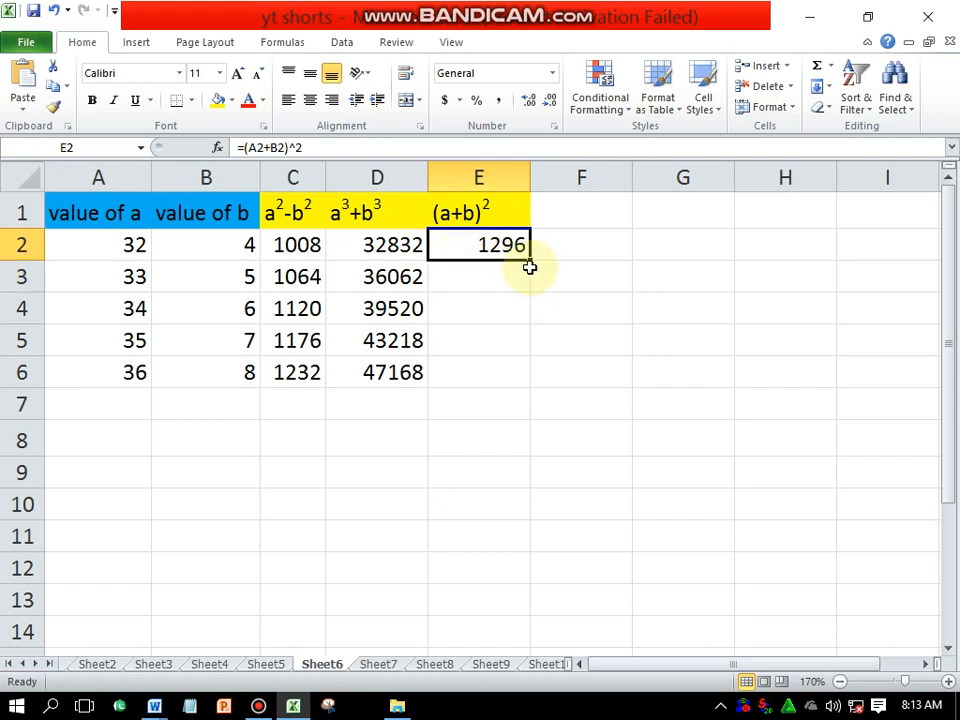
{"action": "left_click_drag", "start_coordinate": [531, 264], "coordinate": [519, 381]}
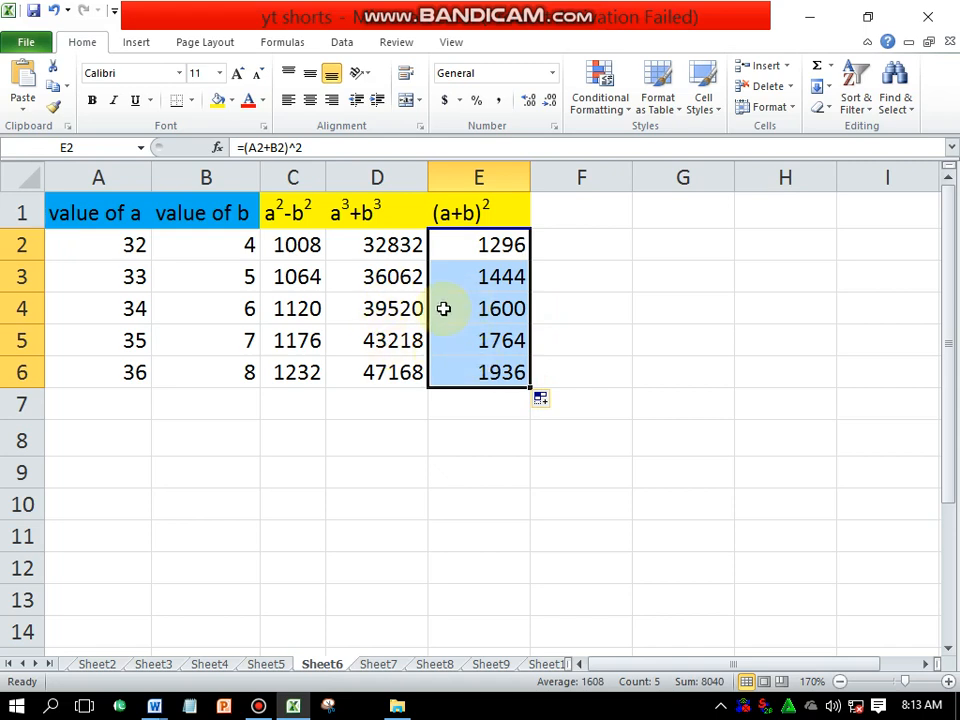